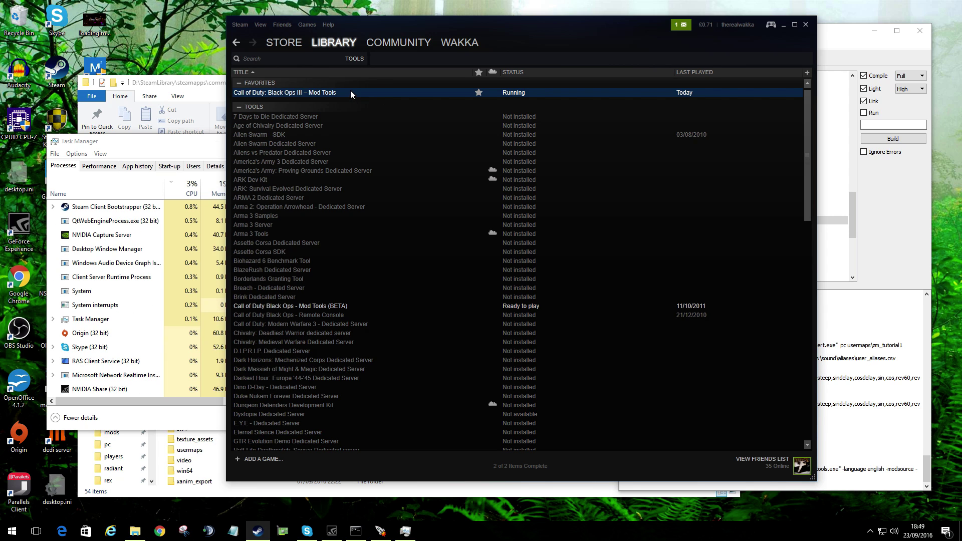
# Check the installed DLC in the properties of Call of Duty: Black Ops III – Mod Tools in the tools library.
pyautogui.click(354, 59)
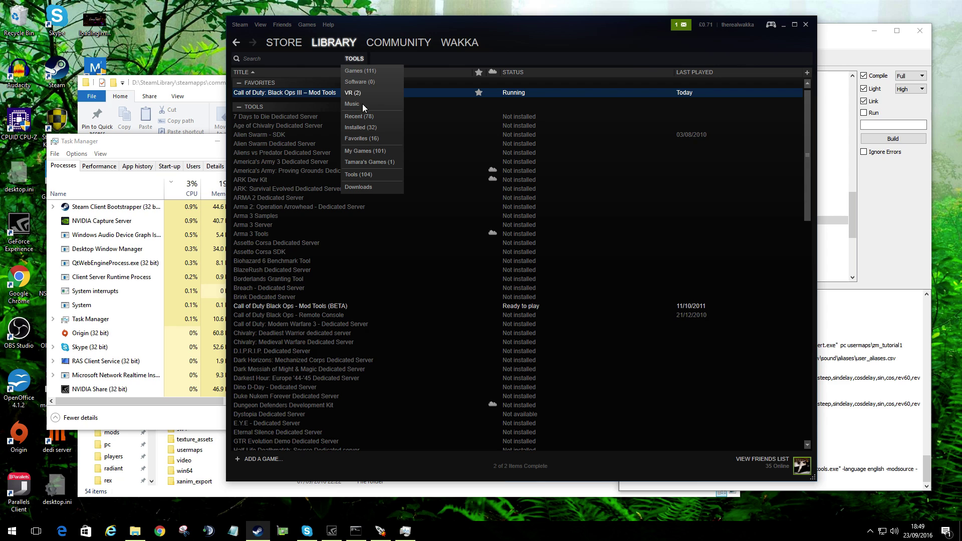
pyautogui.click(362, 173)
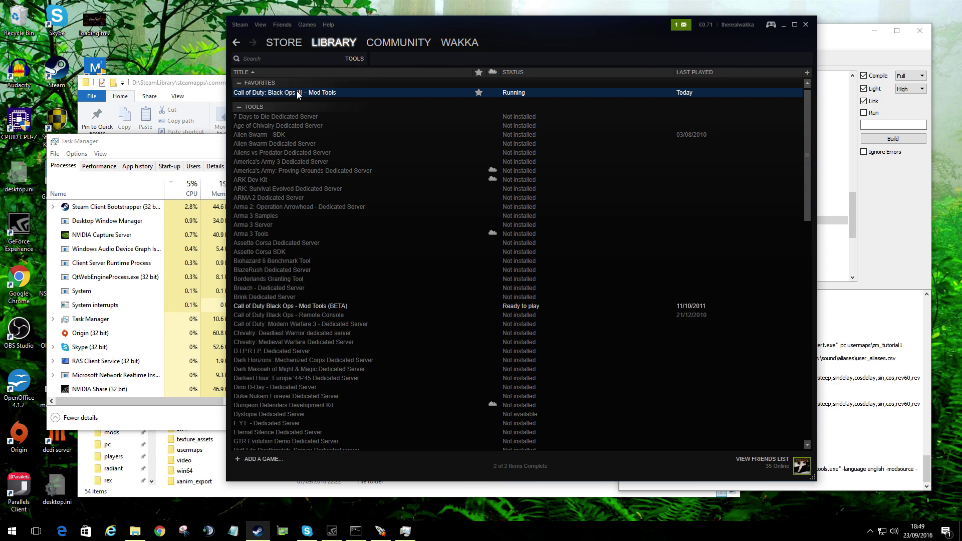
pyautogui.rightClick(331, 95)
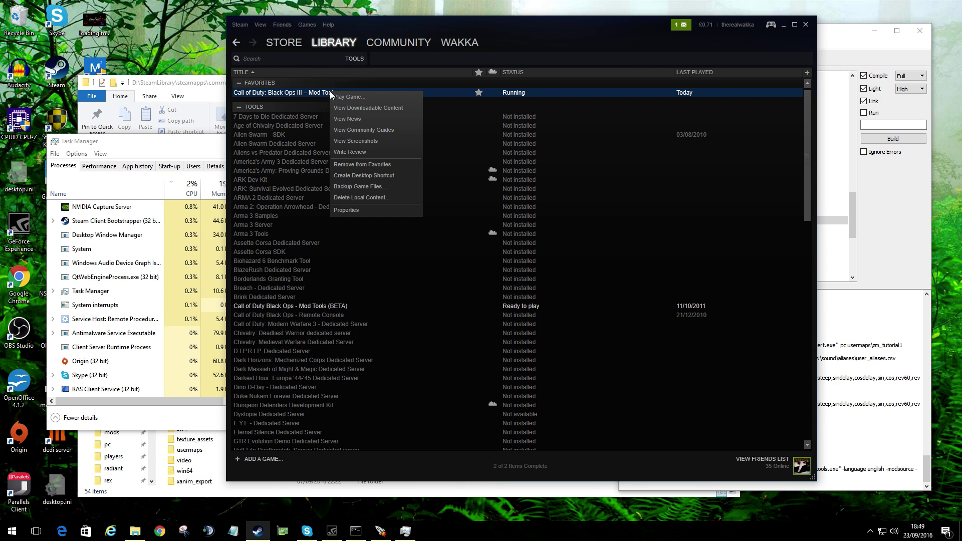
pyautogui.click(371, 213)
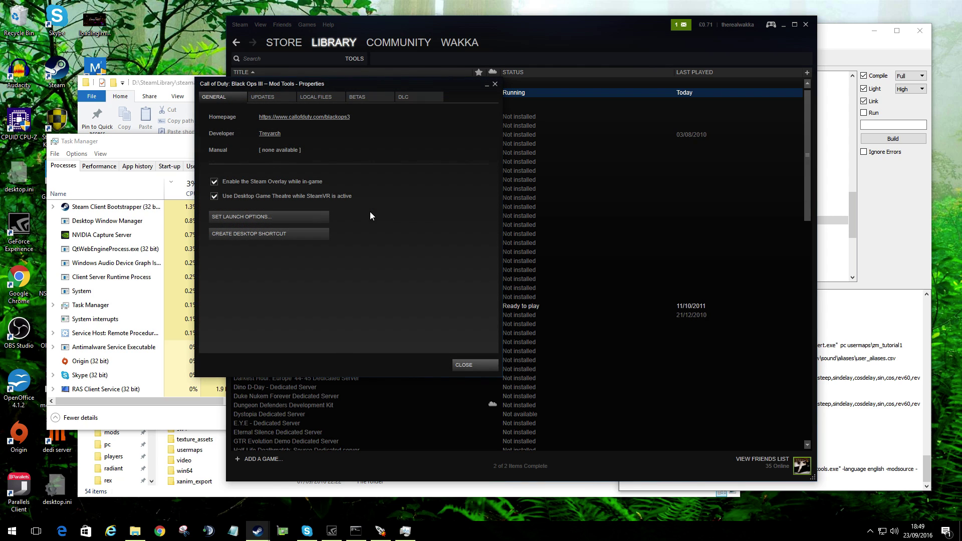
pyautogui.click(403, 98)
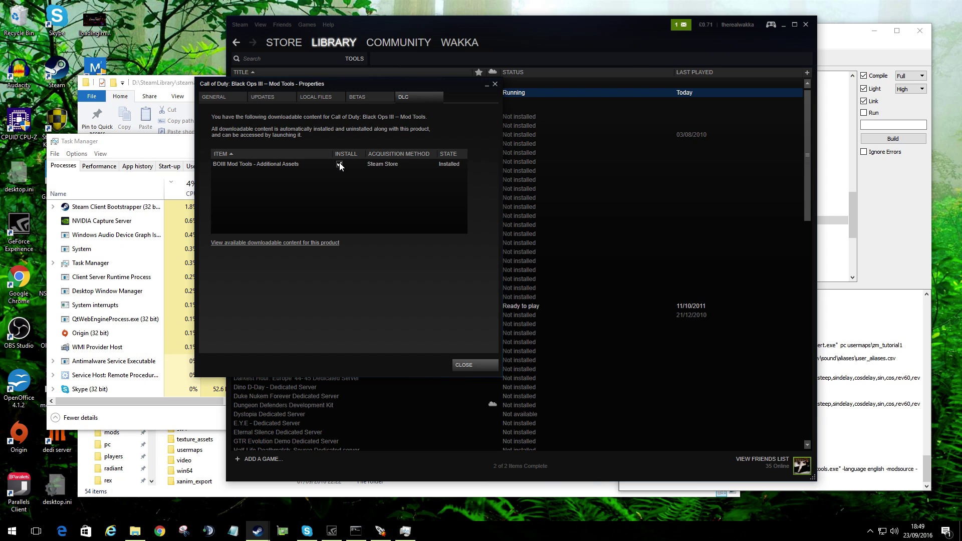
pyautogui.click(475, 366)
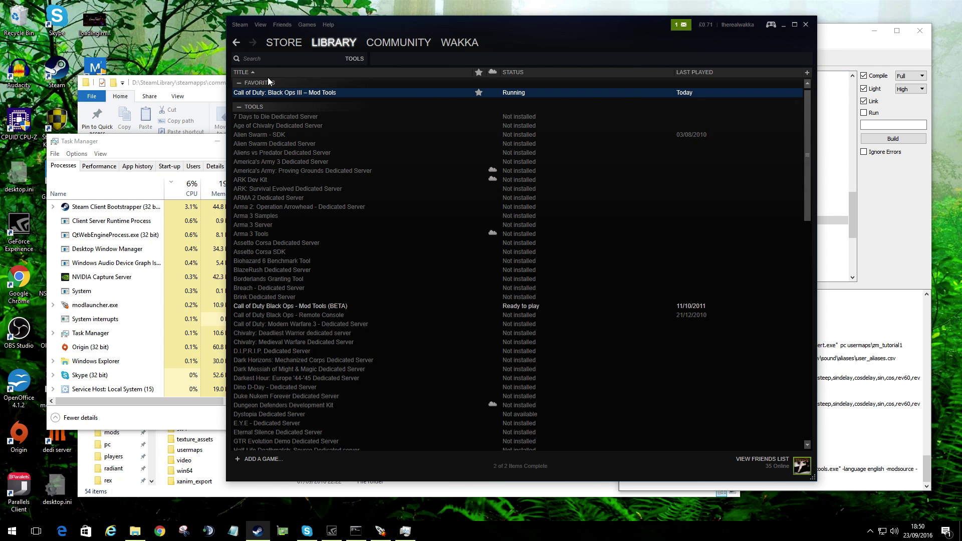
# Switch to the Black Ops III Mod Tools Launcher and look through its list of maps and mods.
pyautogui.click(380, 531)
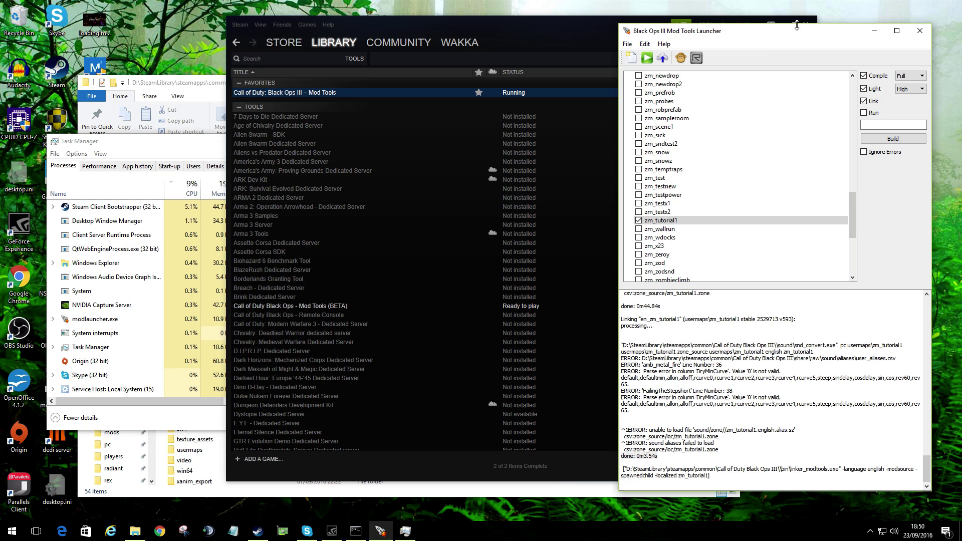
pyautogui.moveTo(733, 35); pyautogui.dragTo(655, 46)
pyautogui.scroll(2, 777, 213)
pyautogui.moveTo(777, 213); pyautogui.dragTo(775, 110)
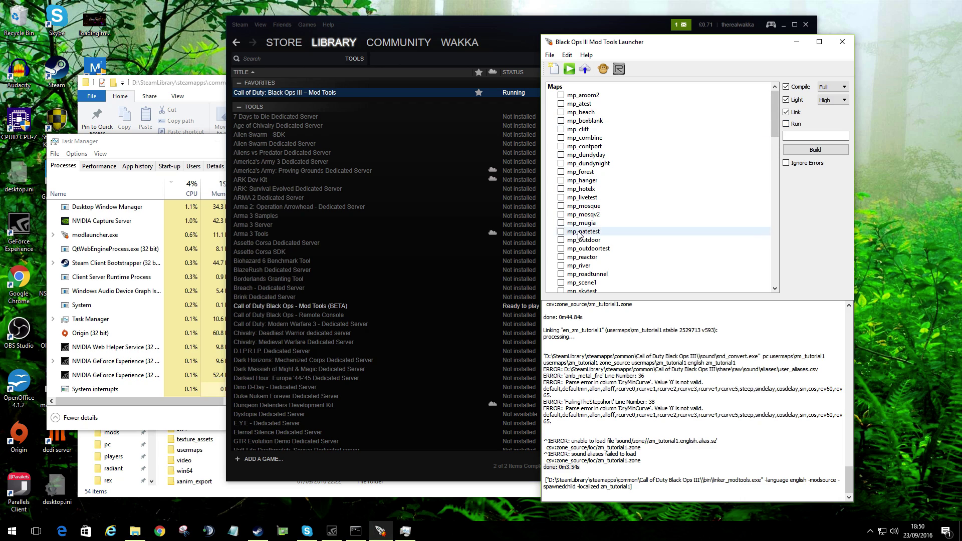
pyautogui.click(594, 139)
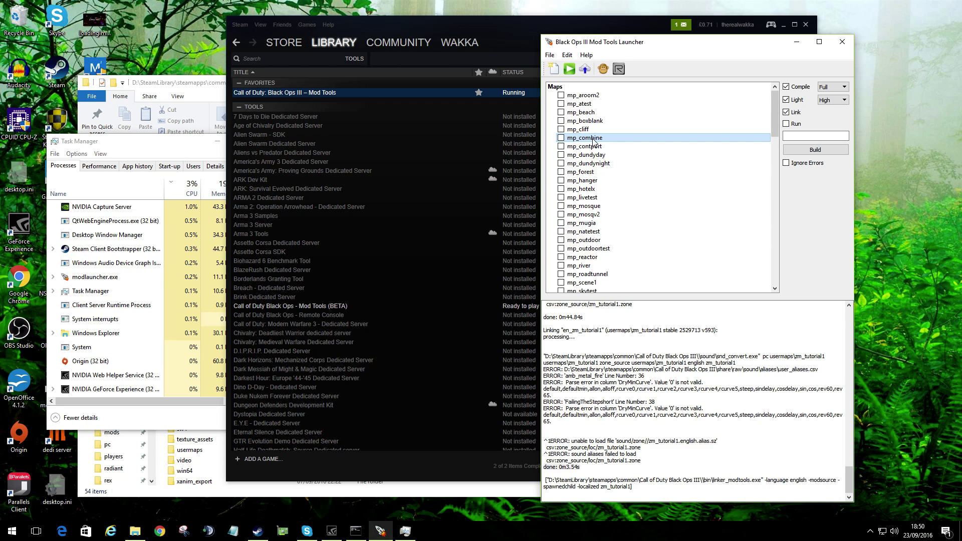
pyautogui.moveTo(776, 129); pyautogui.dragTo(769, 201)
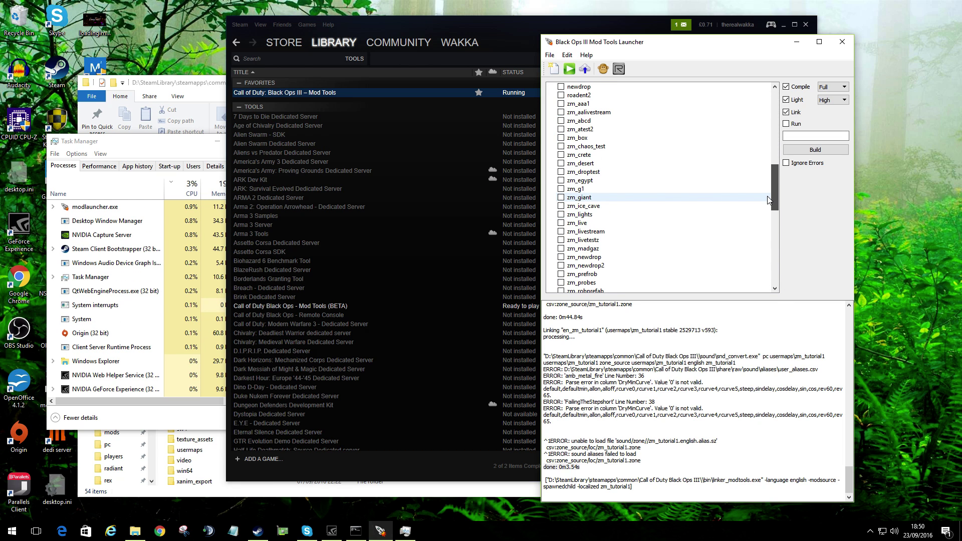
pyautogui.scroll(-12, 579, 185)
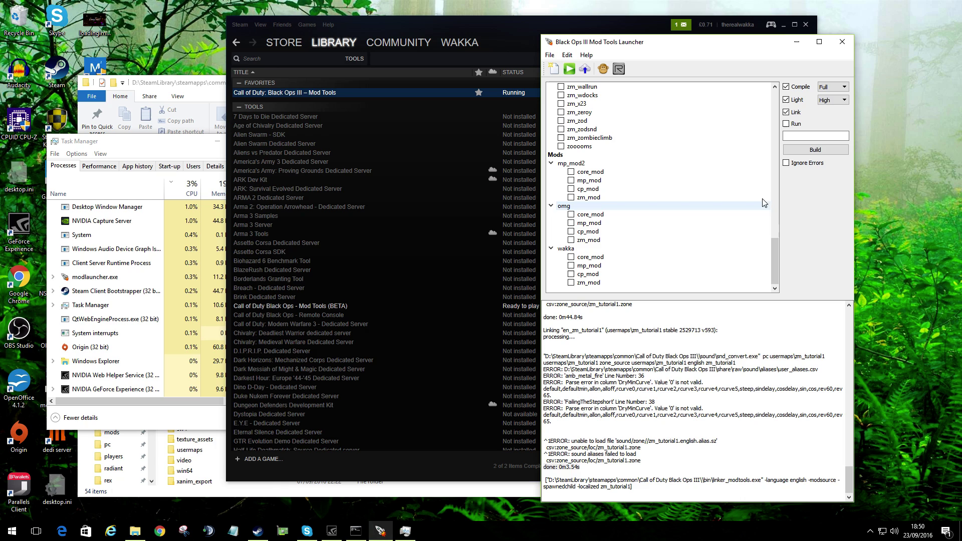
pyautogui.moveTo(776, 251); pyautogui.dragTo(773, 221)
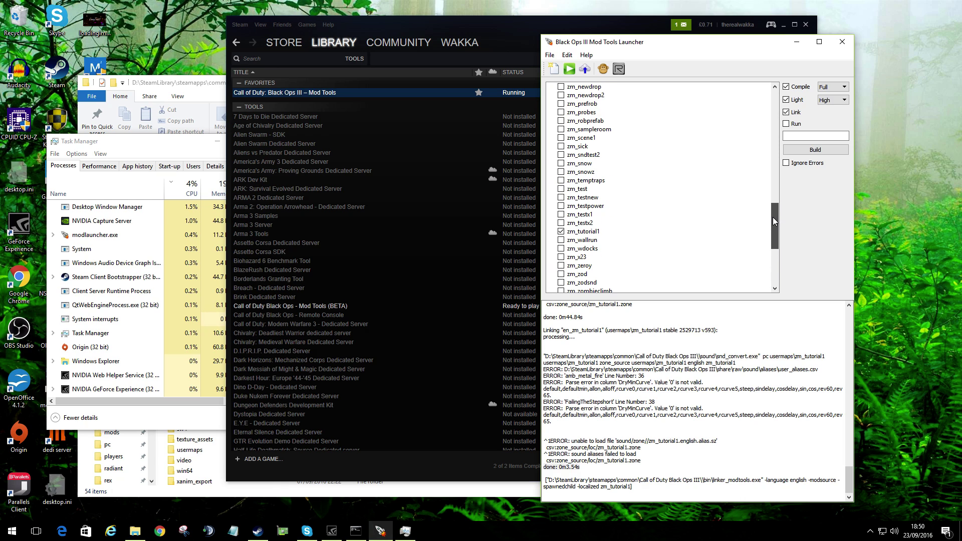
# Create a new map named mp_tutorial1 from the ZM Mod Level template.
pyautogui.click(553, 70)
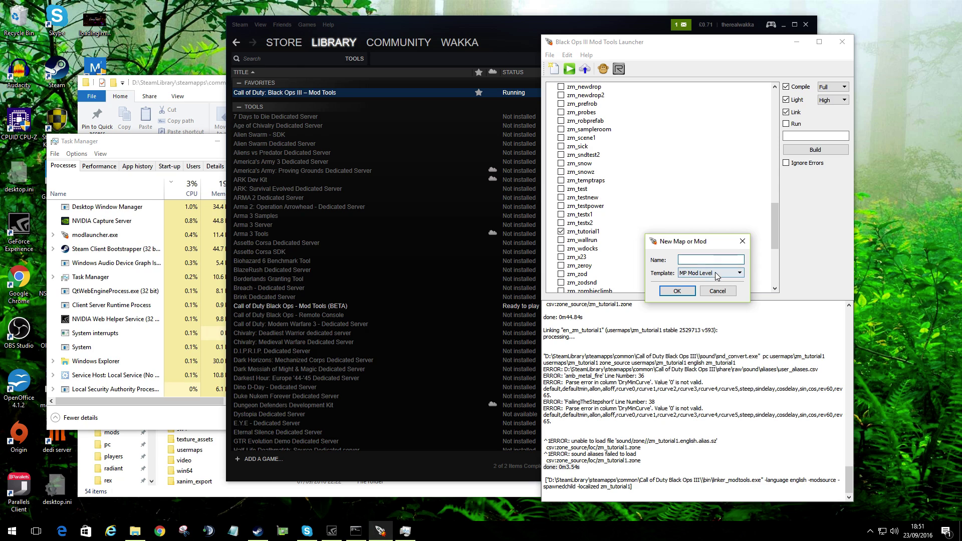
pyautogui.click(733, 273)
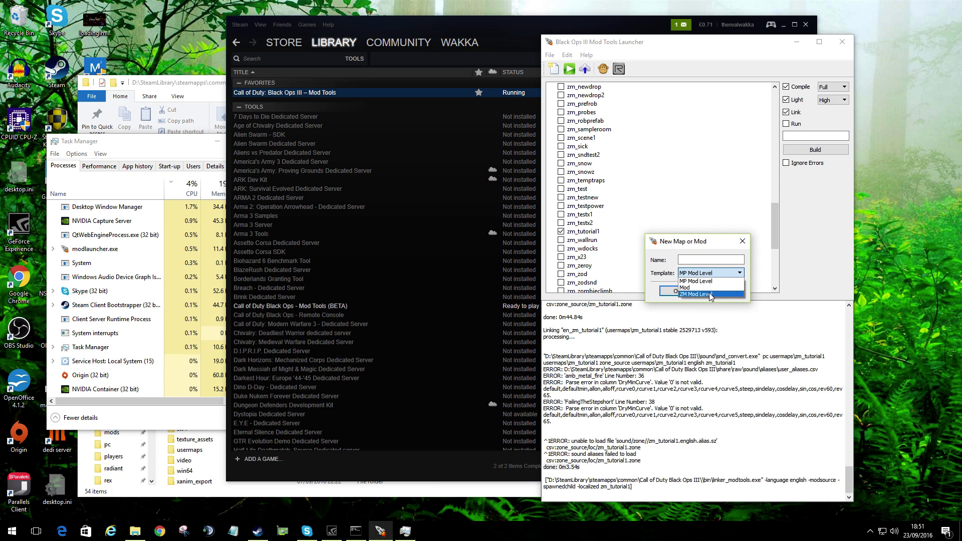
pyautogui.click(709, 293)
pyautogui.click(700, 260)
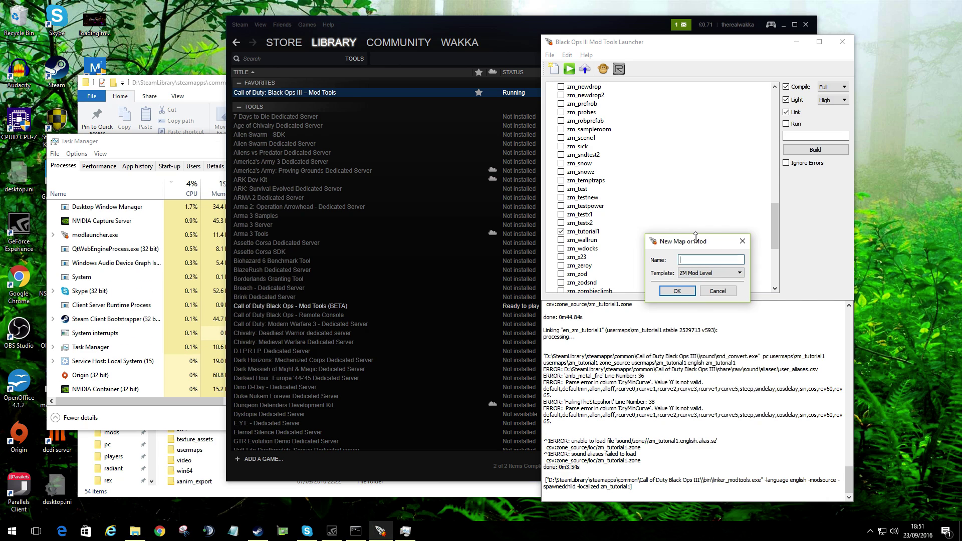
pyautogui.write('zm_tut')
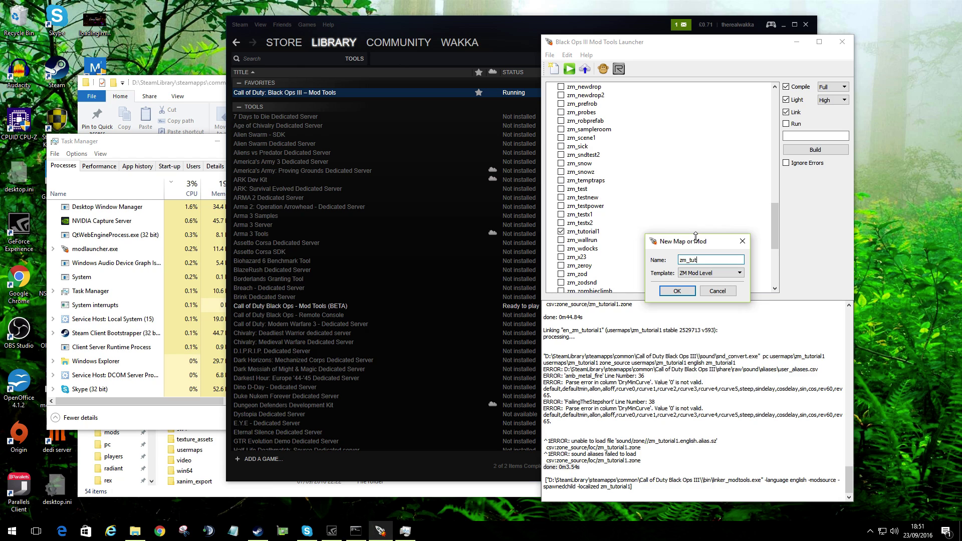
pyautogui.write('orial1')
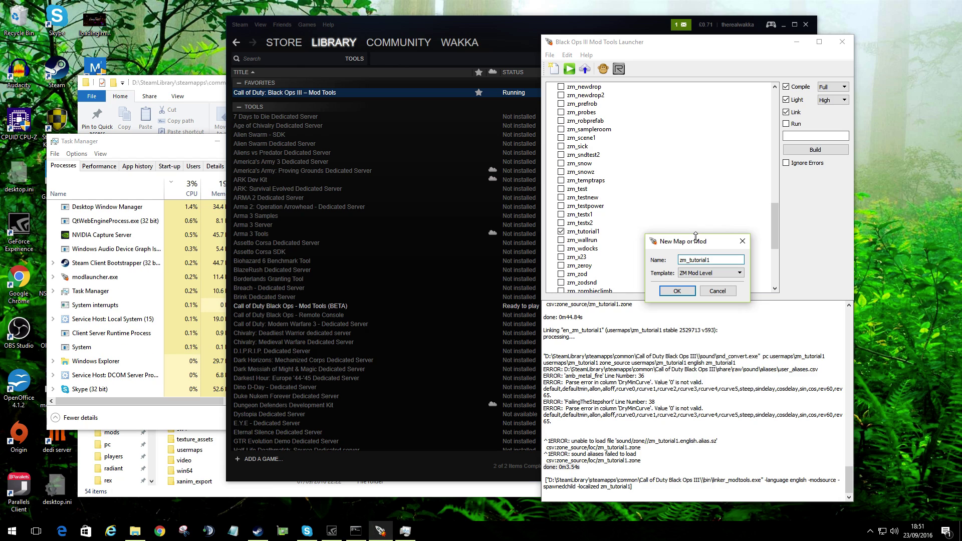
pyautogui.press('Home')
pyautogui.hotkey('shift', 'Right')
pyautogui.hotkey('shift', 'Right')
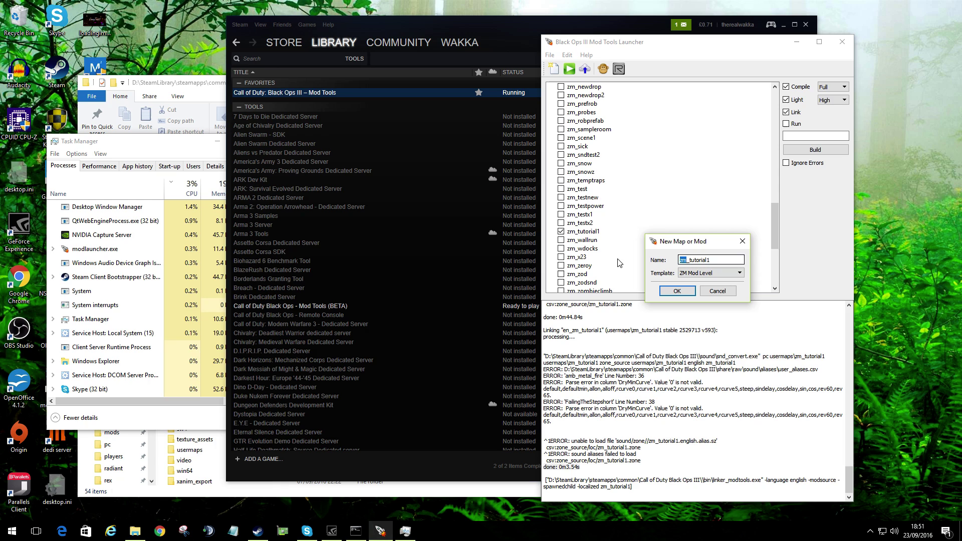
pyautogui.write('mp')
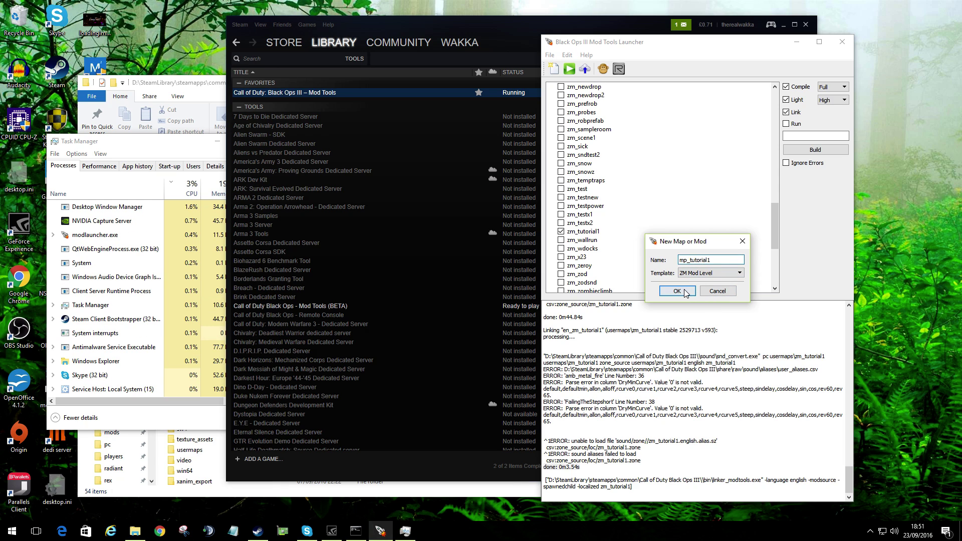
pyautogui.click(686, 292)
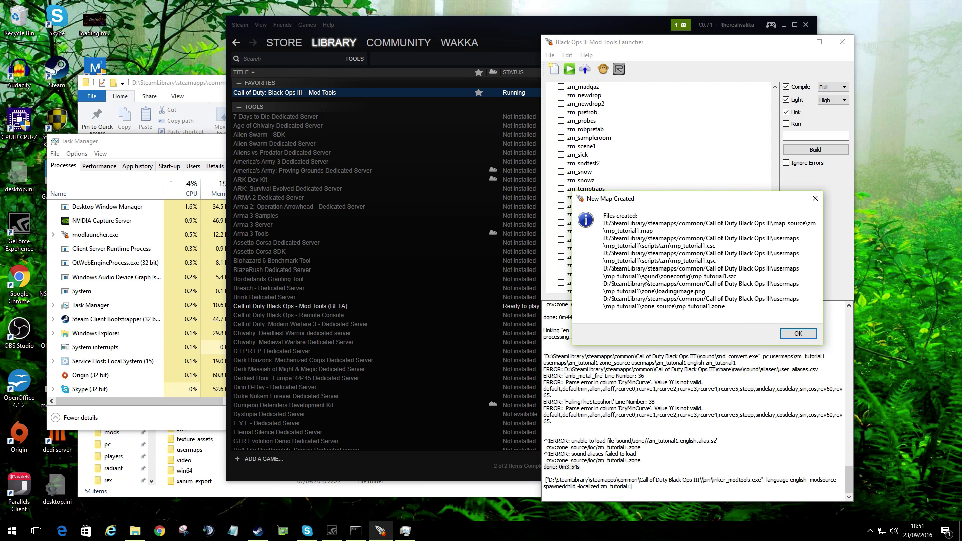
pyautogui.click(797, 333)
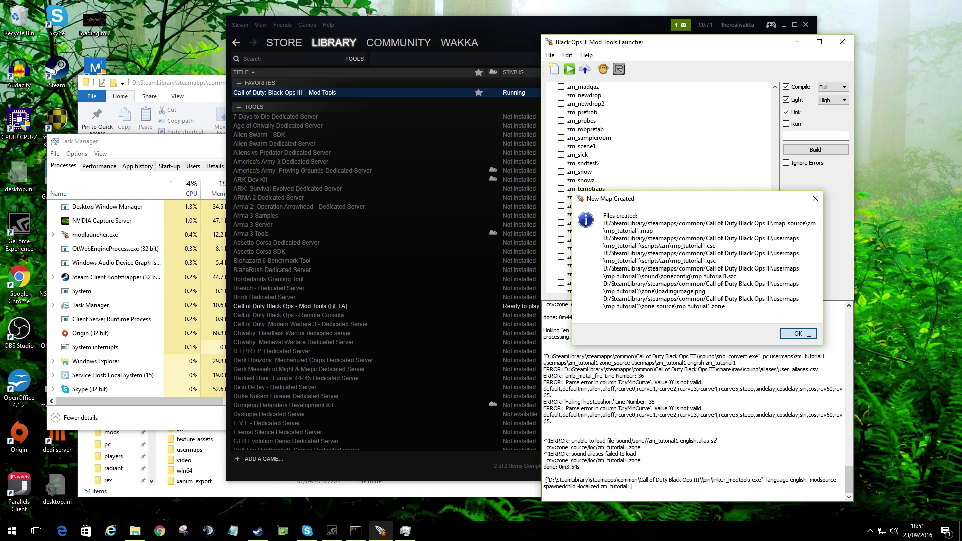
pyautogui.moveTo(779, 222)
pyautogui.mouseDown()
pyautogui.moveTo(779, 236)
pyautogui.moveTo(776, 221)
pyautogui.mouseUp()
# Switch to File Explorer and open the zm_tutorial1 folder inside the game's usermaps folder.
pyautogui.click(215, 86)
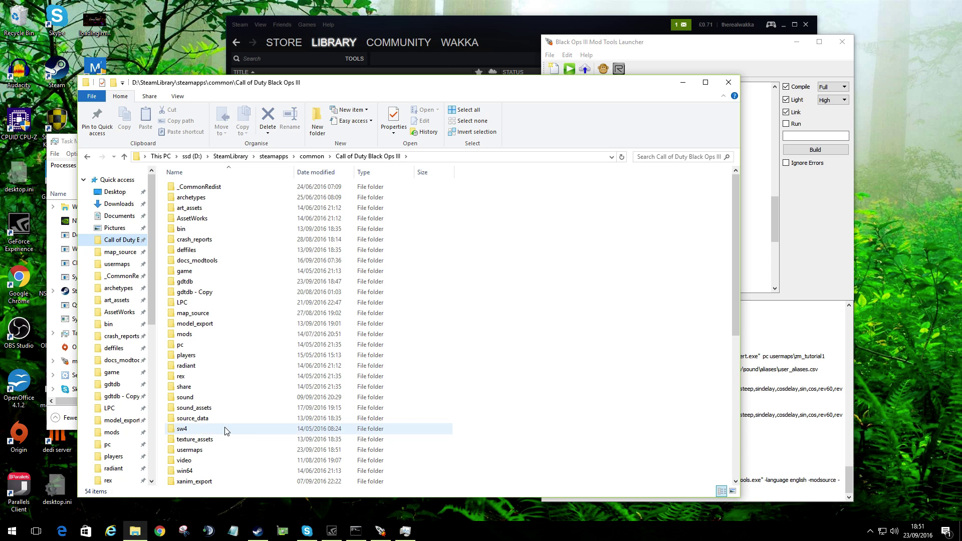
pyautogui.doubleClick(197, 450)
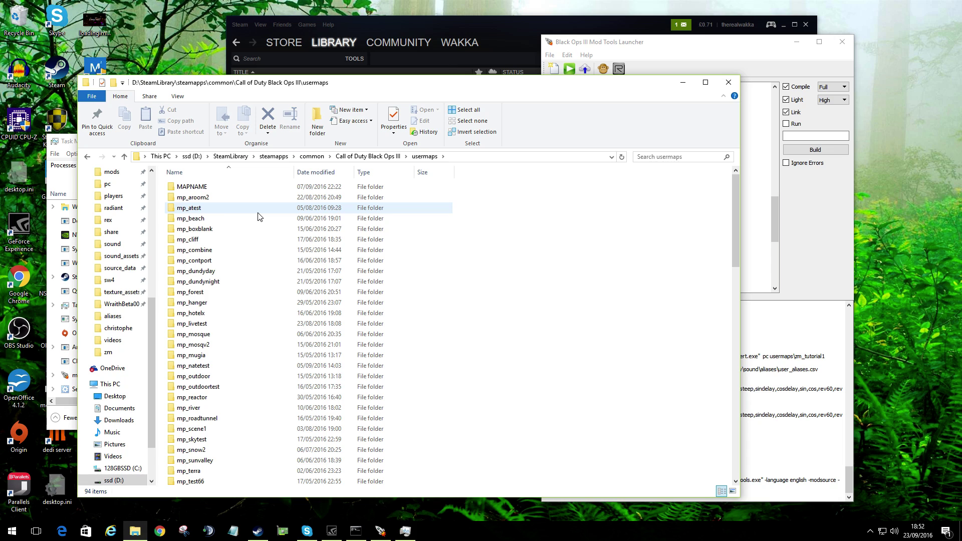
pyautogui.scroll(-14, 259, 216)
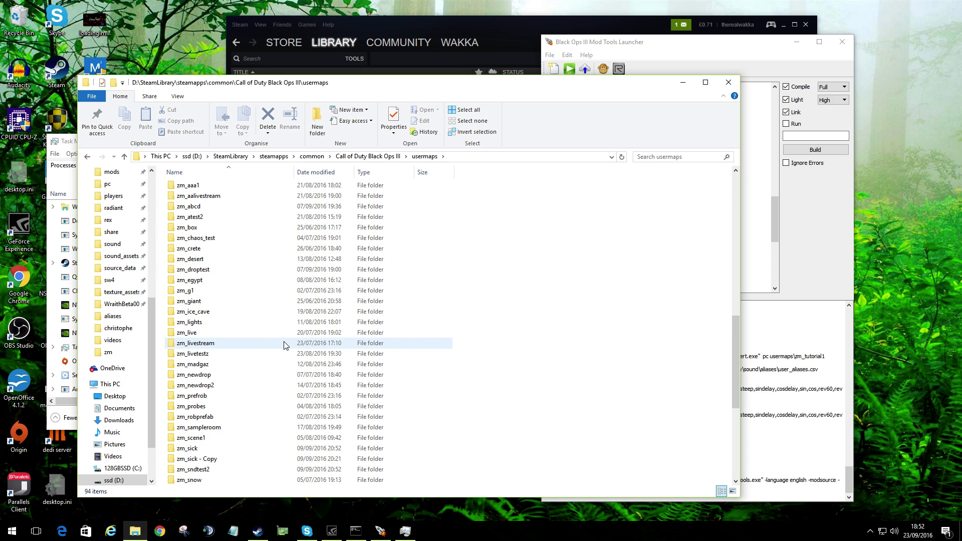
pyautogui.scroll(-2, 282, 346)
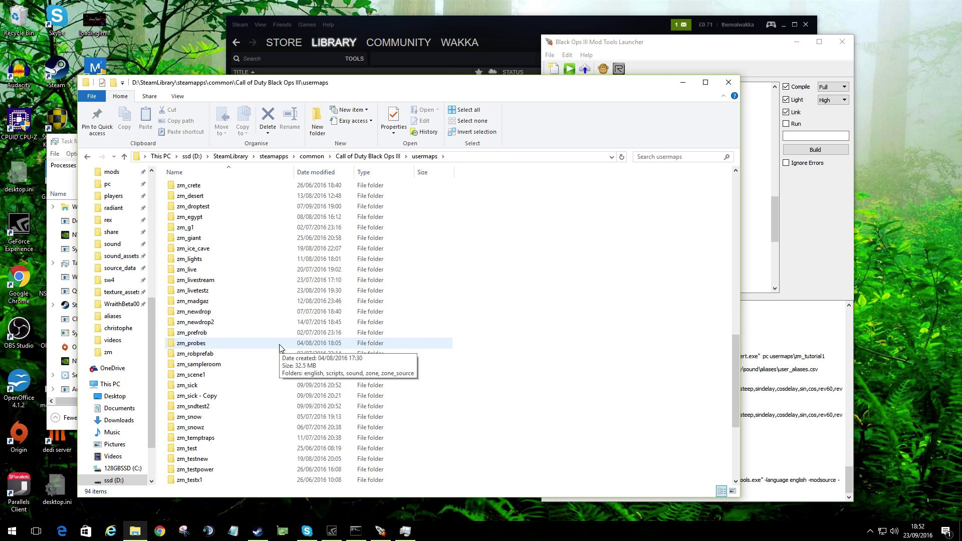
pyautogui.scroll(-3, 279, 348)
pyautogui.doubleClick(216, 402)
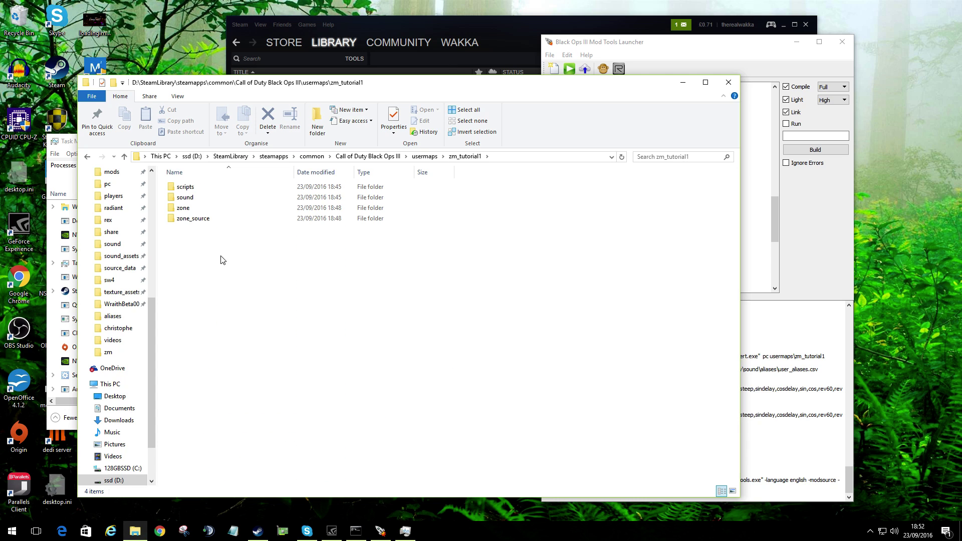
# View the contents of zm_tutorial1.zone in the zone_source folder, and close the file.
pyautogui.doubleClick(192, 219)
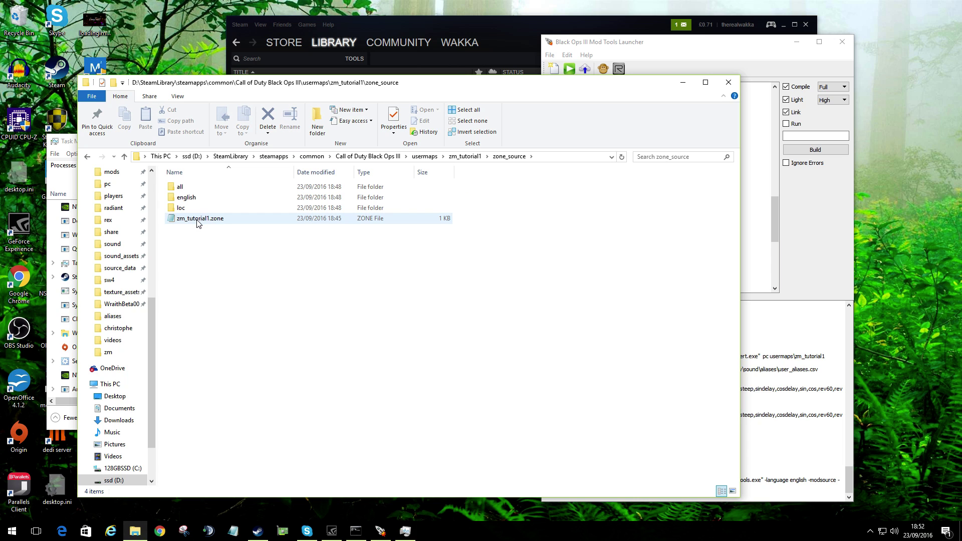
pyautogui.doubleClick(200, 219)
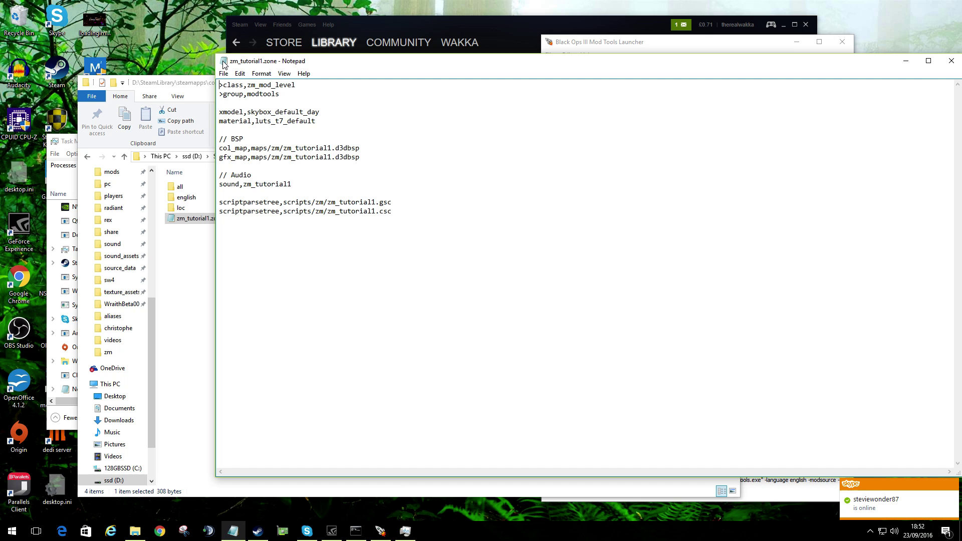
pyautogui.doubleClick(224, 63)
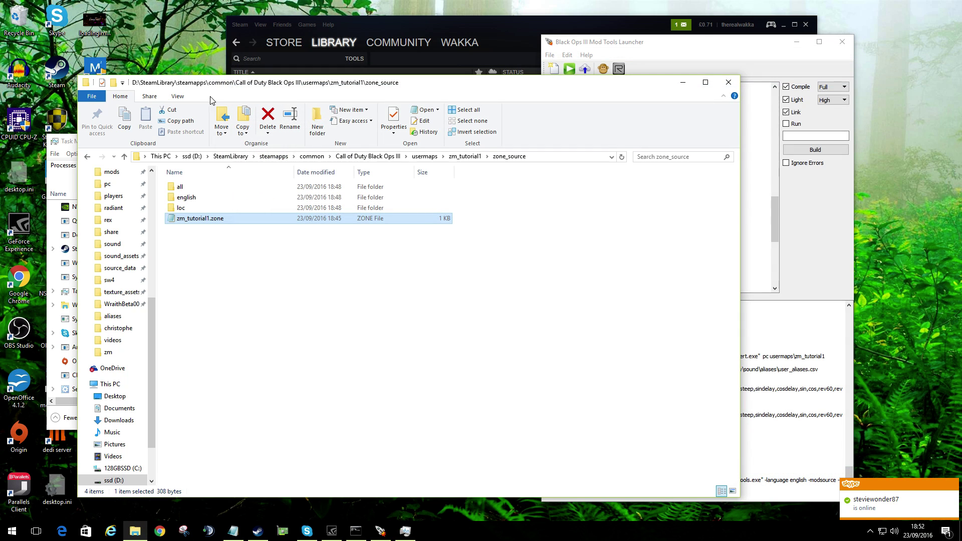
# Review the zm_tutorial1.gsc script in the map's scripts\zm folder, close it and go back to the scripts folder.
pyautogui.click(465, 156)
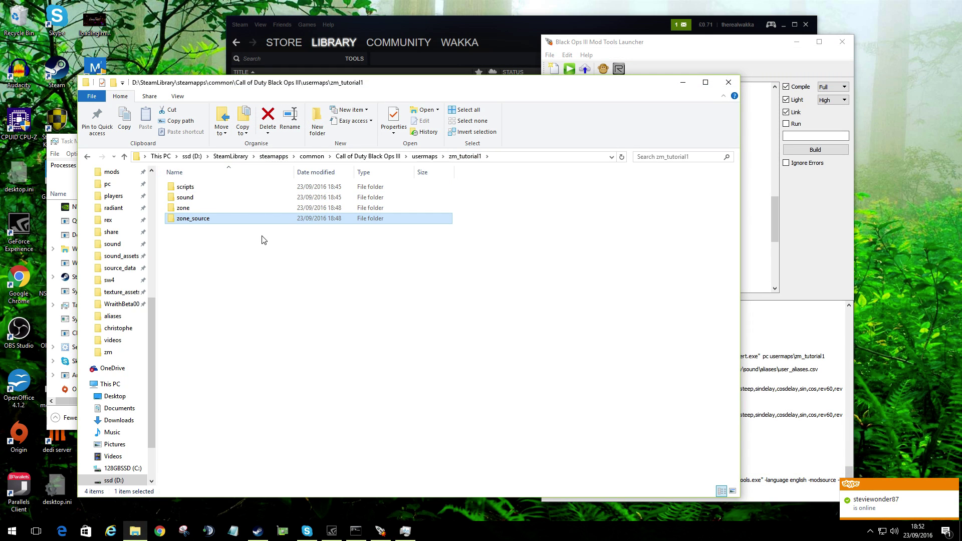
pyautogui.doubleClick(201, 188)
pyautogui.doubleClick(209, 191)
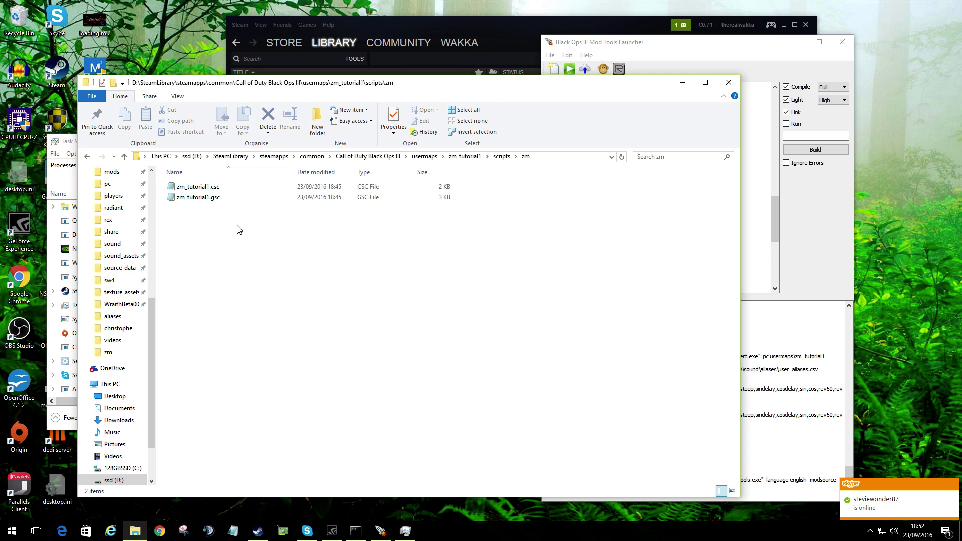
pyautogui.doubleClick(198, 197)
pyautogui.scroll(-15, 392, 315)
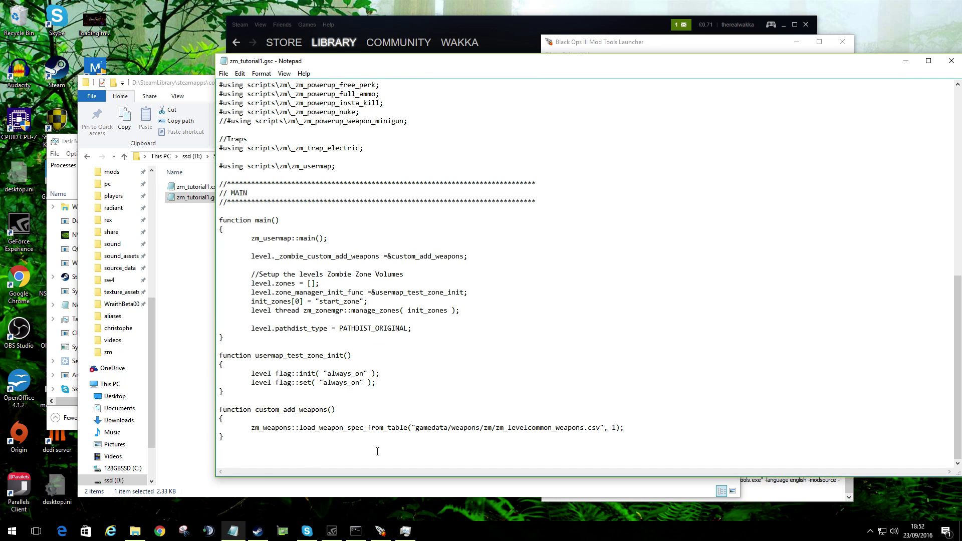
pyautogui.scroll(4, 401, 426)
pyautogui.scroll(-4, 445, 385)
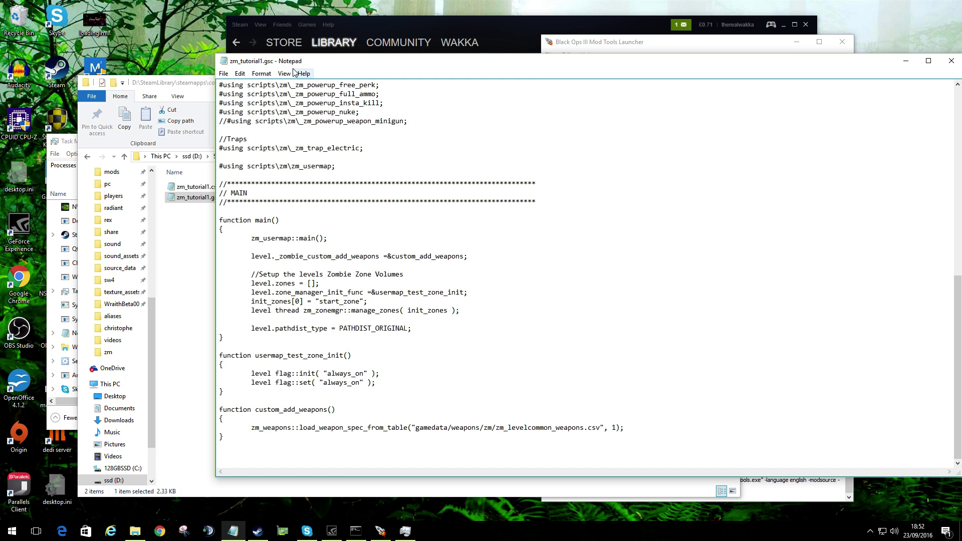
pyautogui.doubleClick(225, 62)
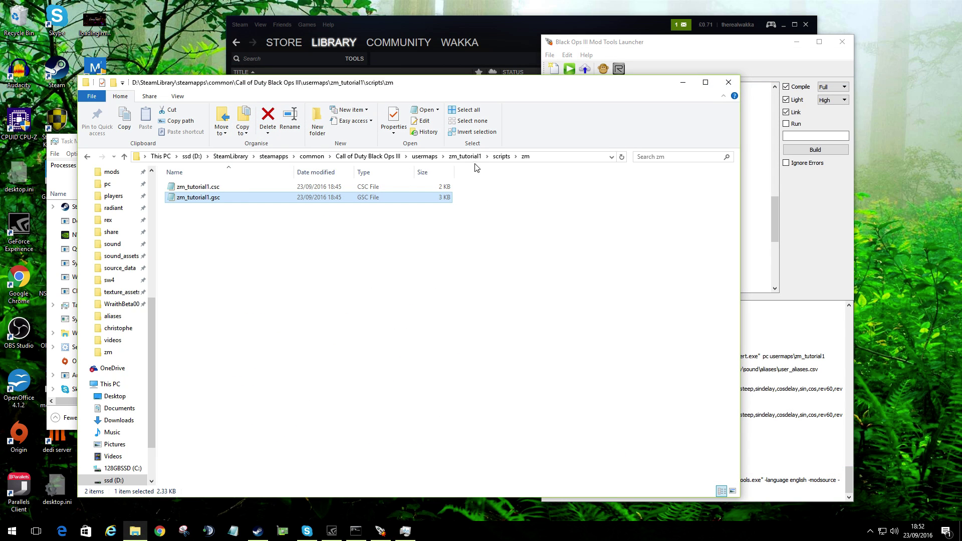
pyautogui.click(502, 156)
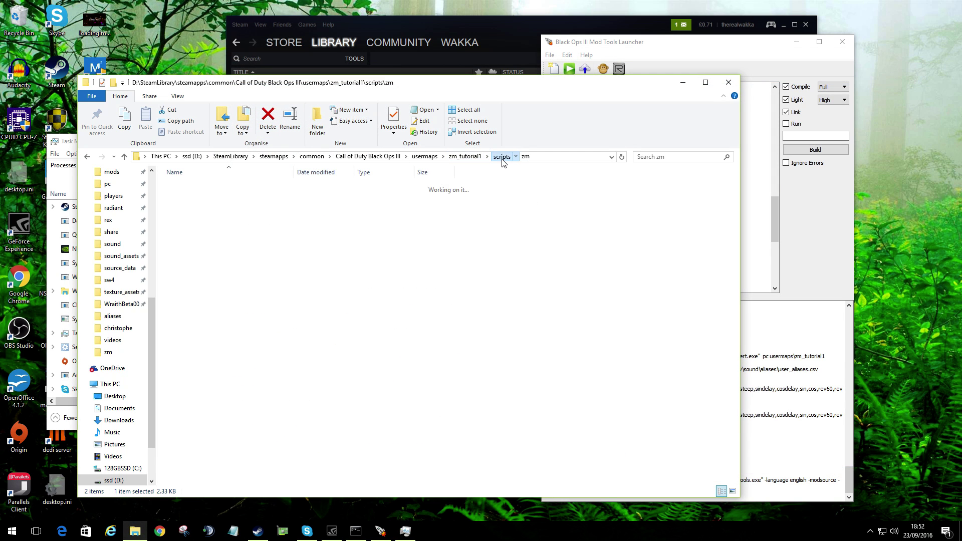
# Go up to the game's root folder, open share\raw\scripts, check the _NSZ subfolder and return to scripts.
pyautogui.click(465, 156)
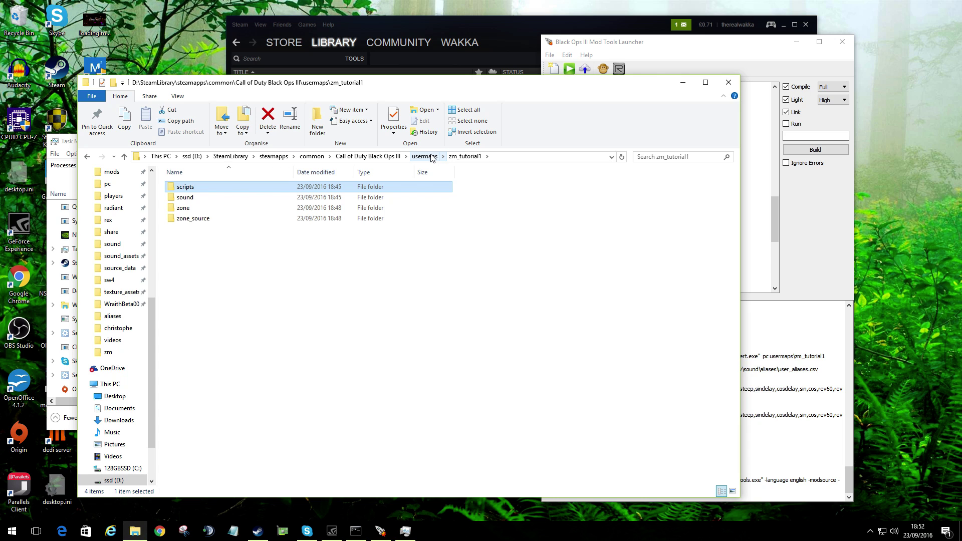
pyautogui.click(424, 157)
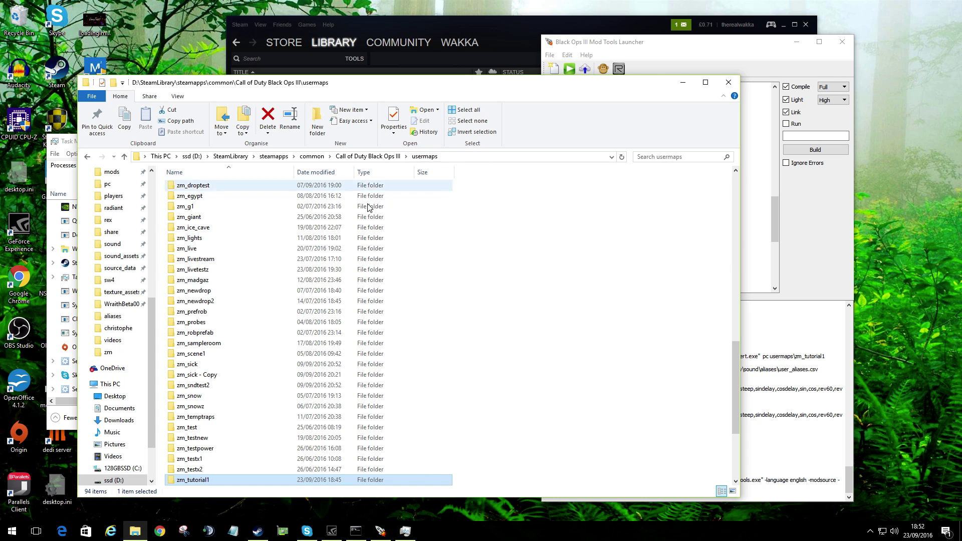
pyautogui.scroll(5, 264, 308)
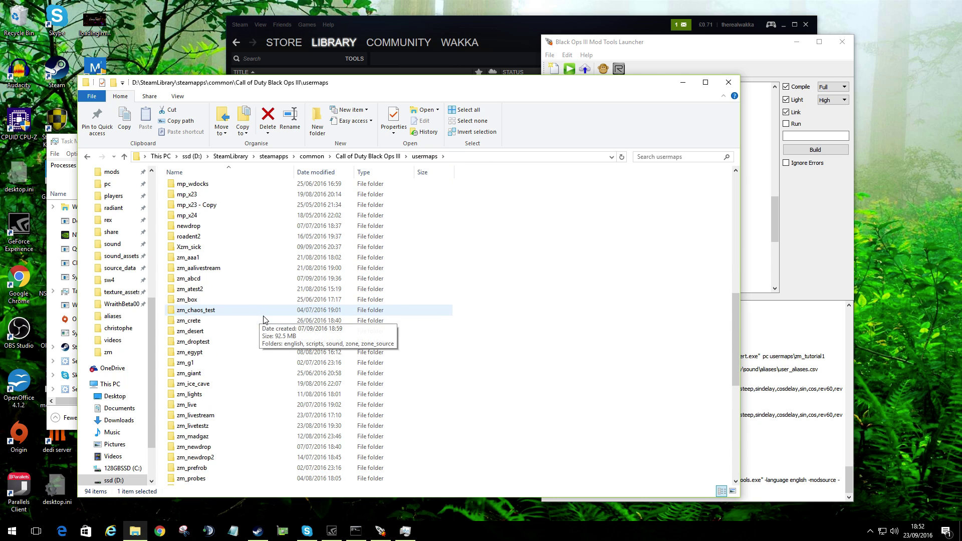
pyautogui.click(375, 157)
pyautogui.doubleClick(193, 392)
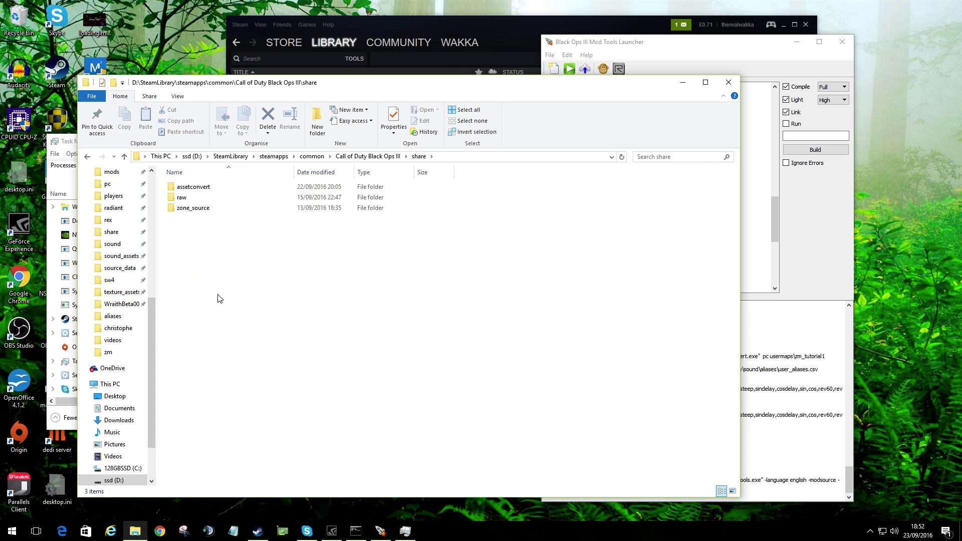
pyautogui.doubleClick(203, 197)
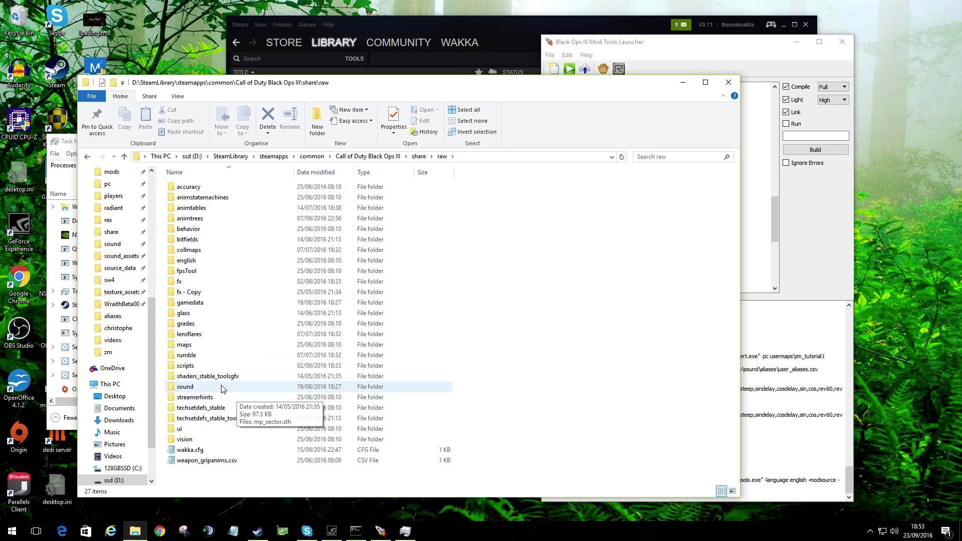
pyautogui.doubleClick(194, 366)
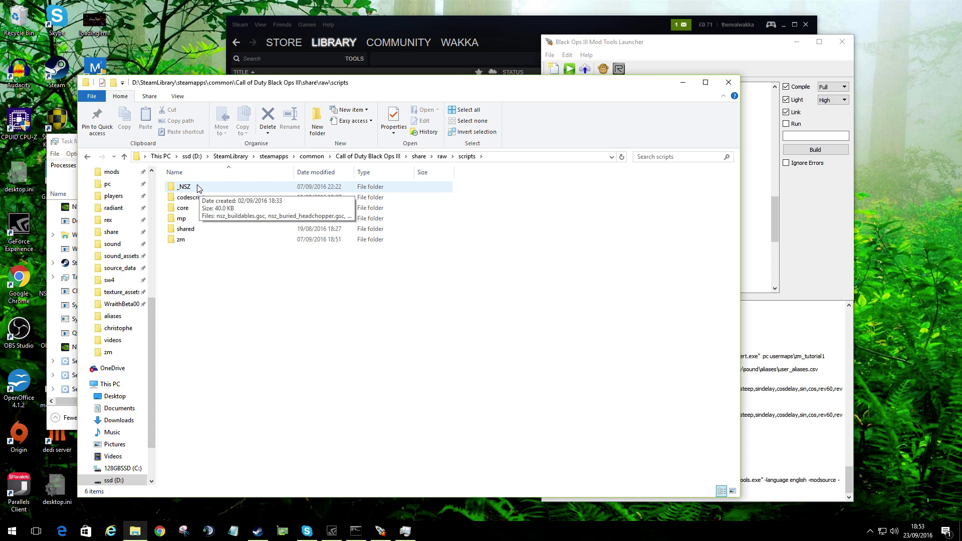
pyautogui.doubleClick(198, 187)
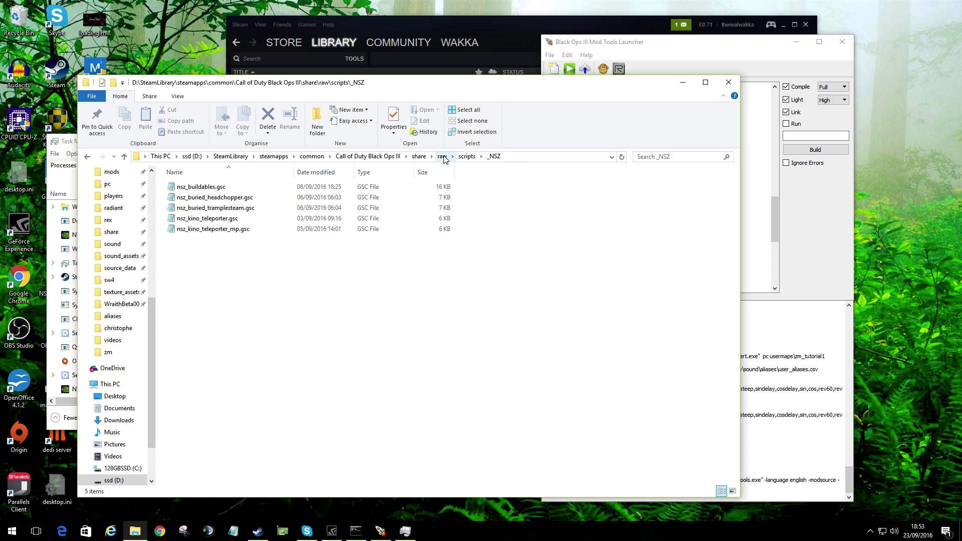
pyautogui.click(467, 157)
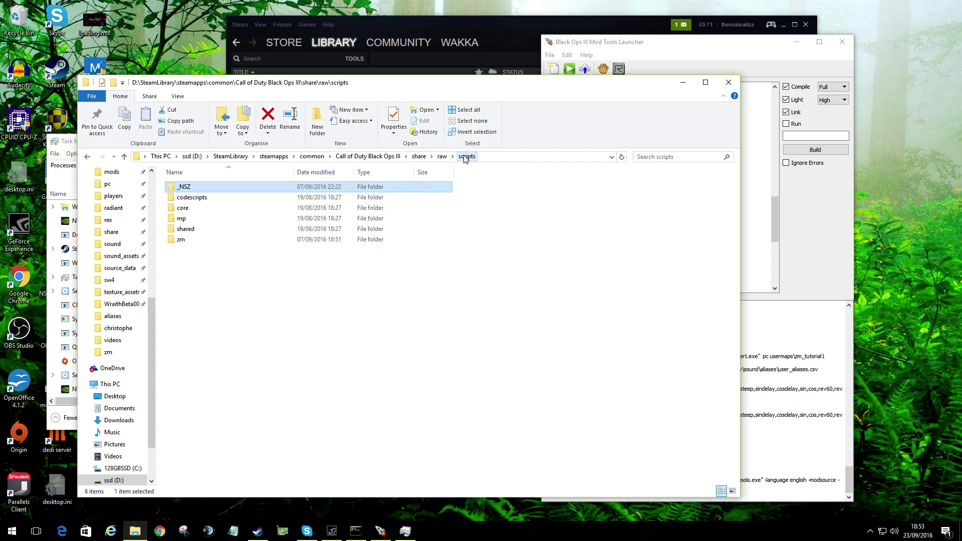
# Review the zm_giant.gsc script in the zm subfolder of share\raw\scripts, and close it.
pyautogui.doubleClick(182, 240)
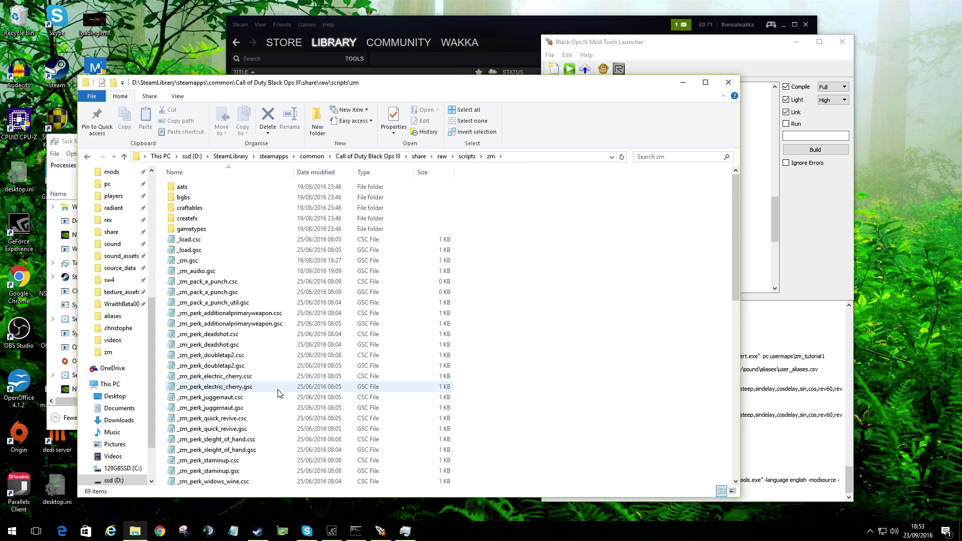
pyautogui.scroll(-10, 280, 381)
pyautogui.scroll(-3, 279, 375)
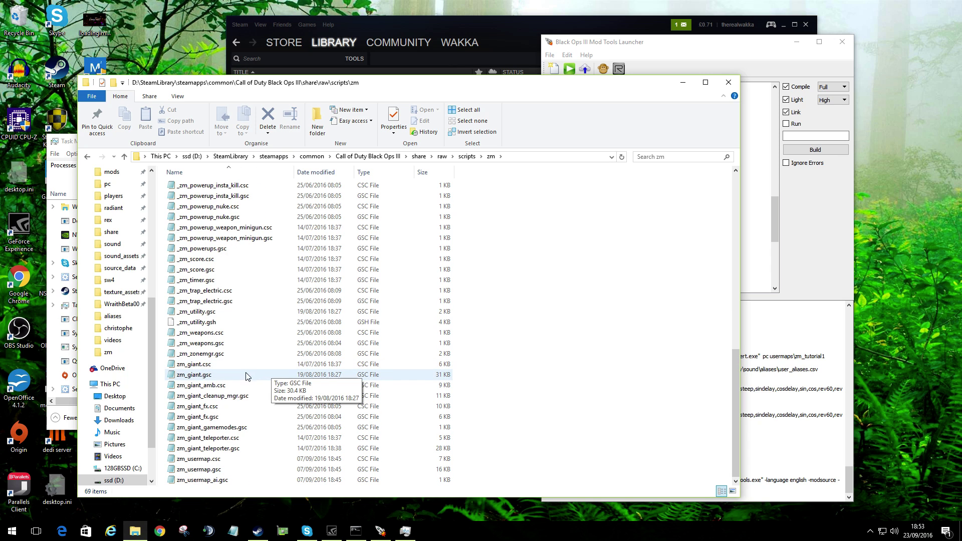
pyautogui.doubleClick(206, 376)
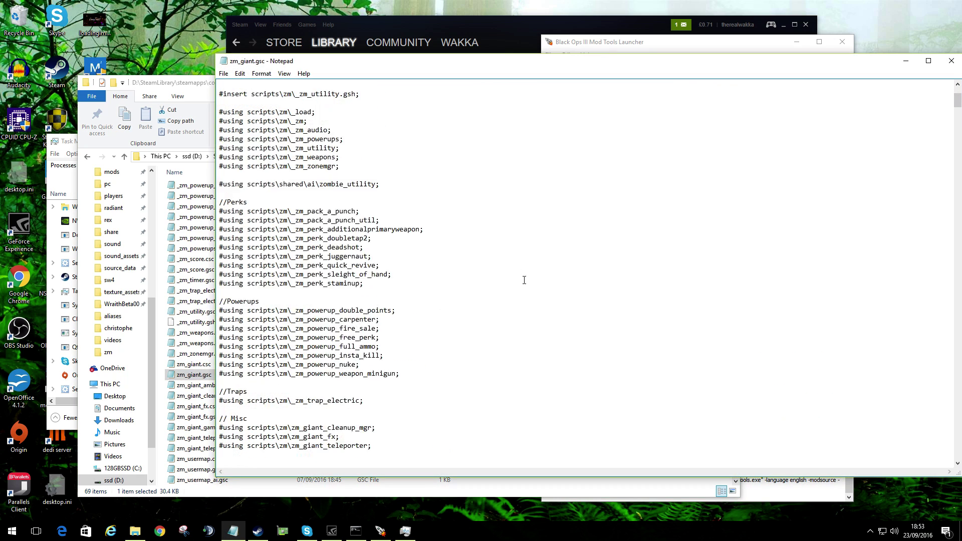
pyautogui.scroll(-10, 524, 279)
pyautogui.hotkey('alt', 'F4')
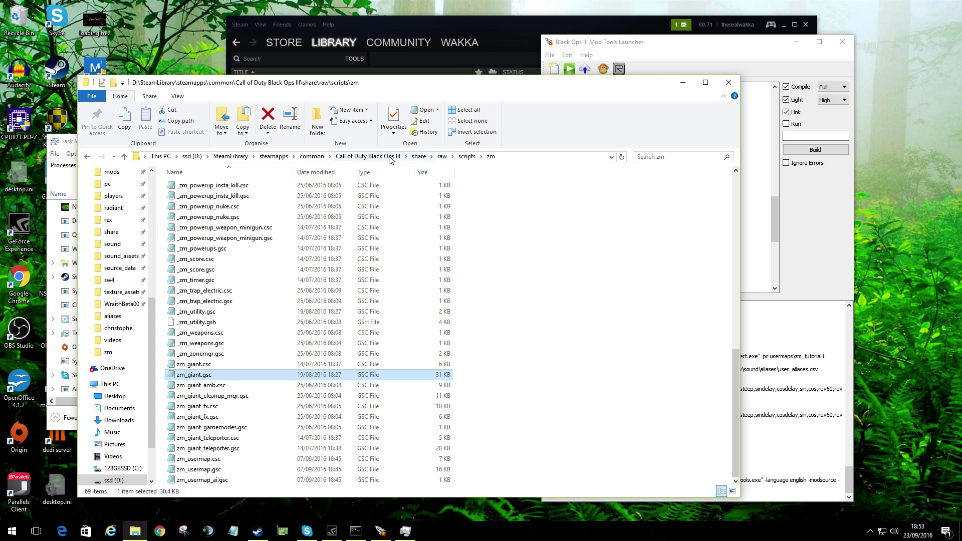
# View the contents of the game's sound_assets folder and return to the Call of Duty Black Ops III root folder.
pyautogui.click(368, 157)
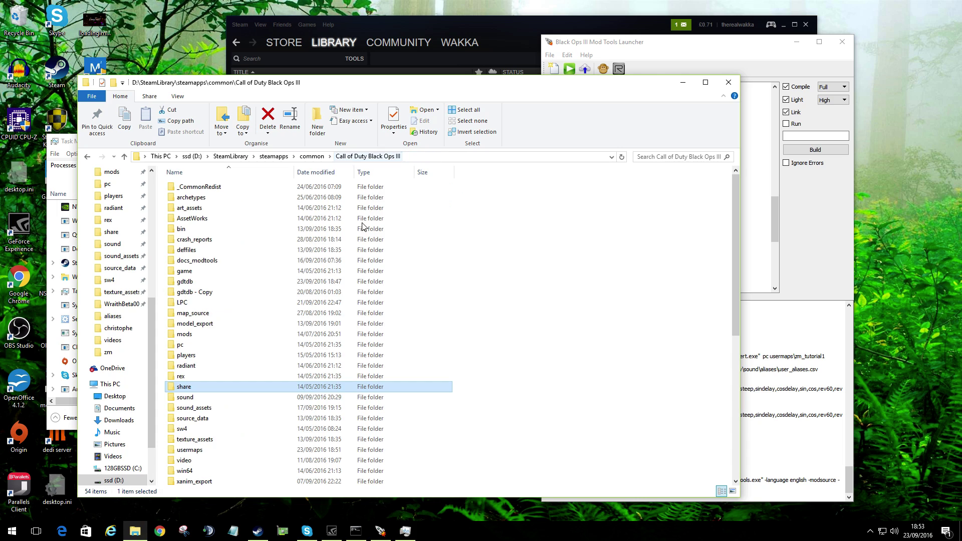
pyautogui.doubleClick(201, 412)
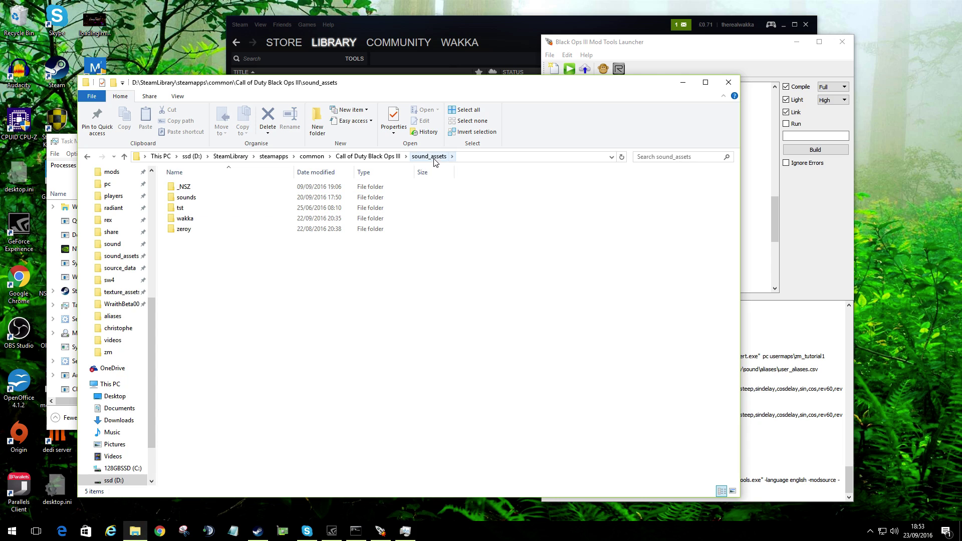
pyautogui.click(380, 157)
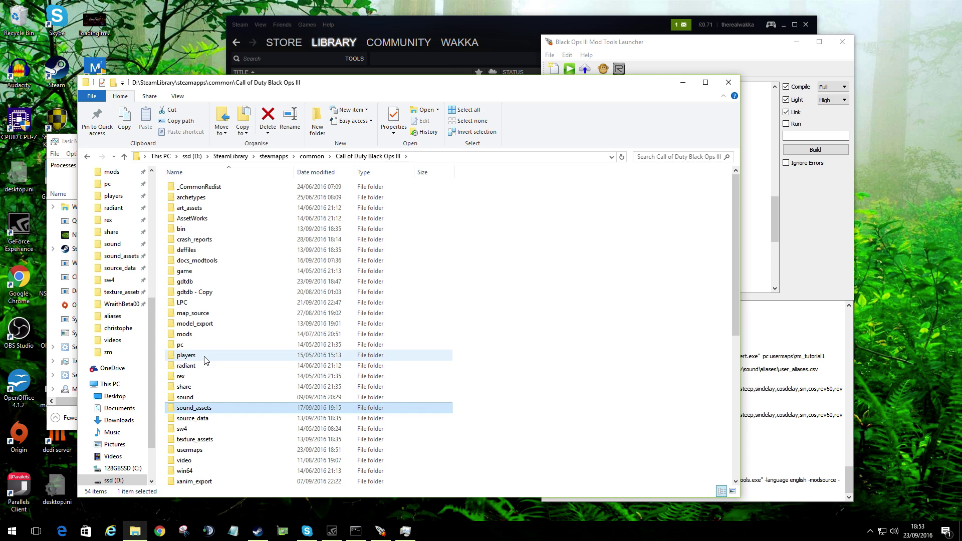
# Open the aliases folder inside share\raw\sound.
pyautogui.doubleClick(195, 388)
pyautogui.doubleClick(200, 200)
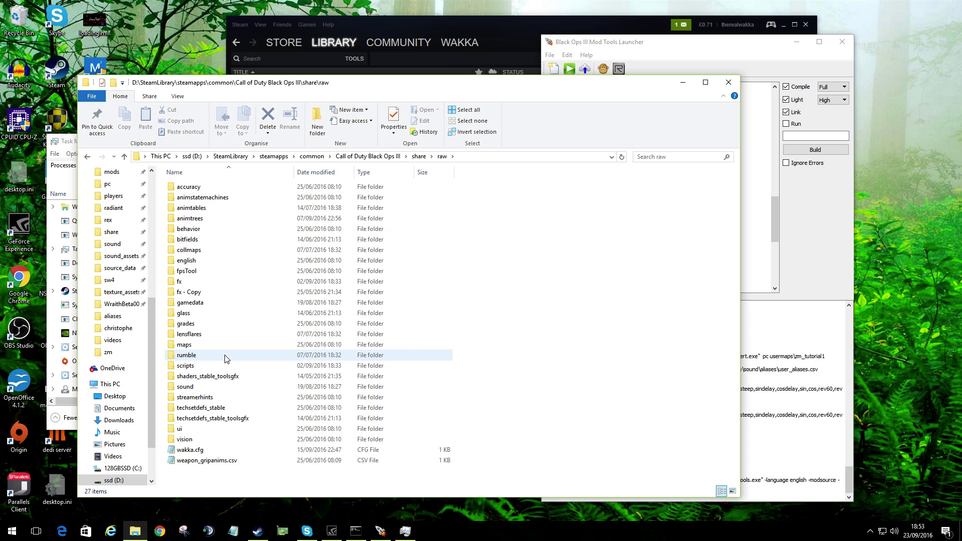
pyautogui.doubleClick(190, 388)
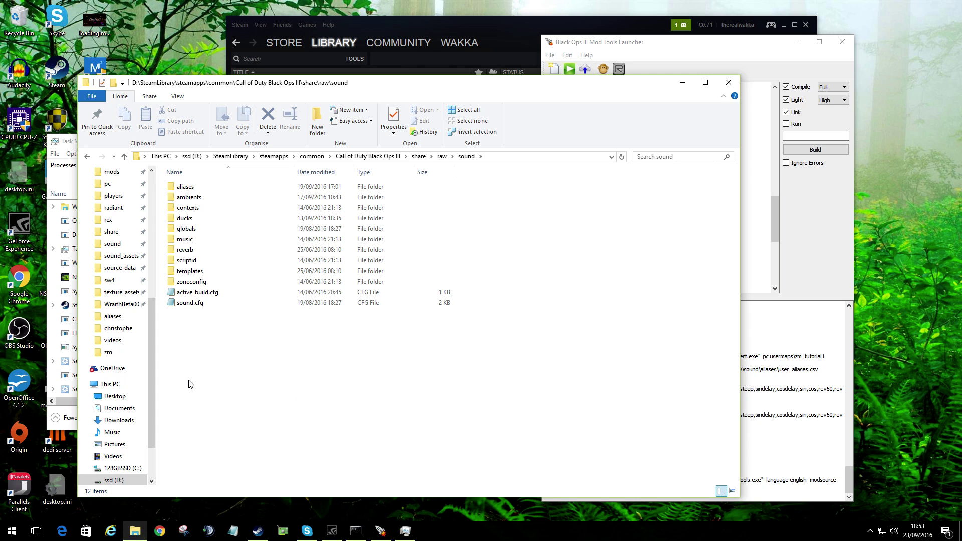
pyautogui.doubleClick(204, 187)
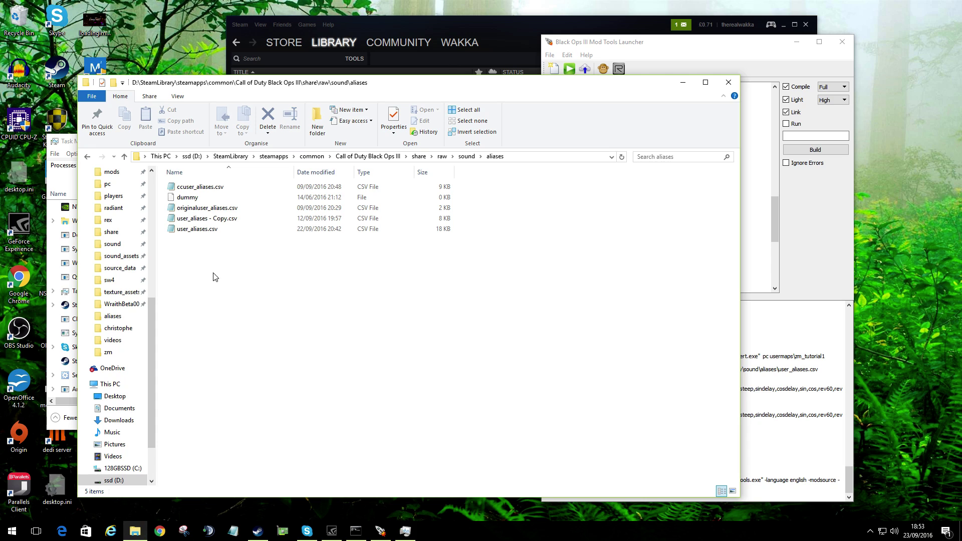
# Review the sound alias entries in user_aliases.csv, then close the file and the File Explorer window.
pyautogui.doubleClick(218, 230)
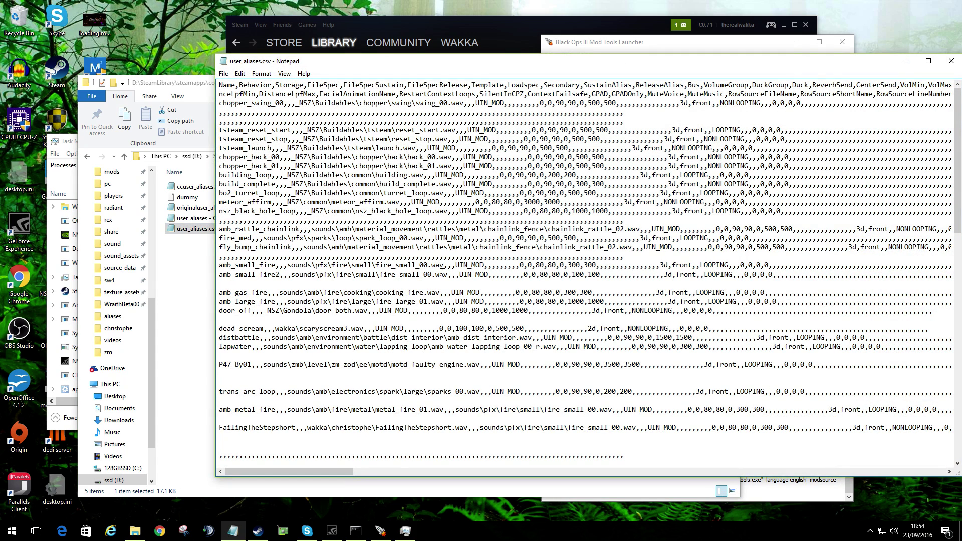
pyautogui.scroll(-20, 326, 289)
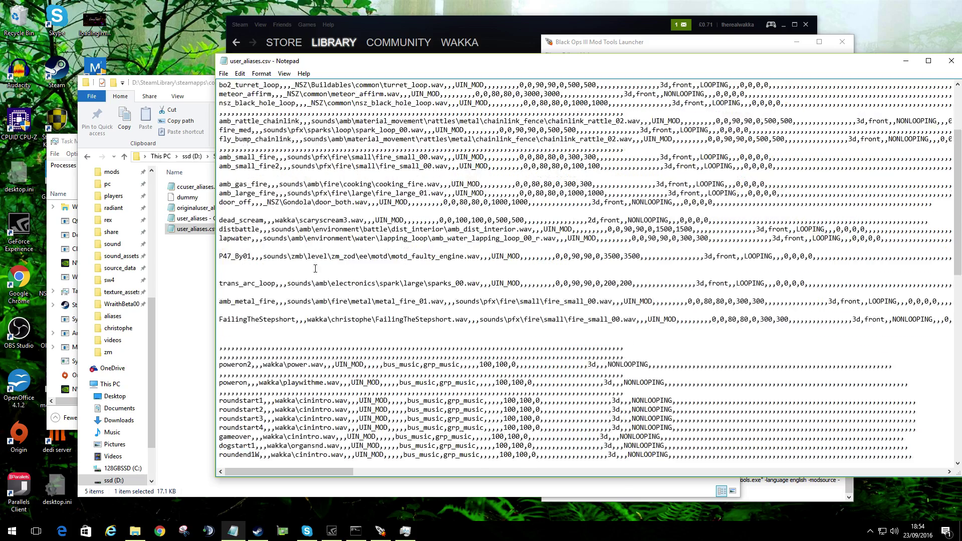
pyautogui.scroll(-5, 326, 288)
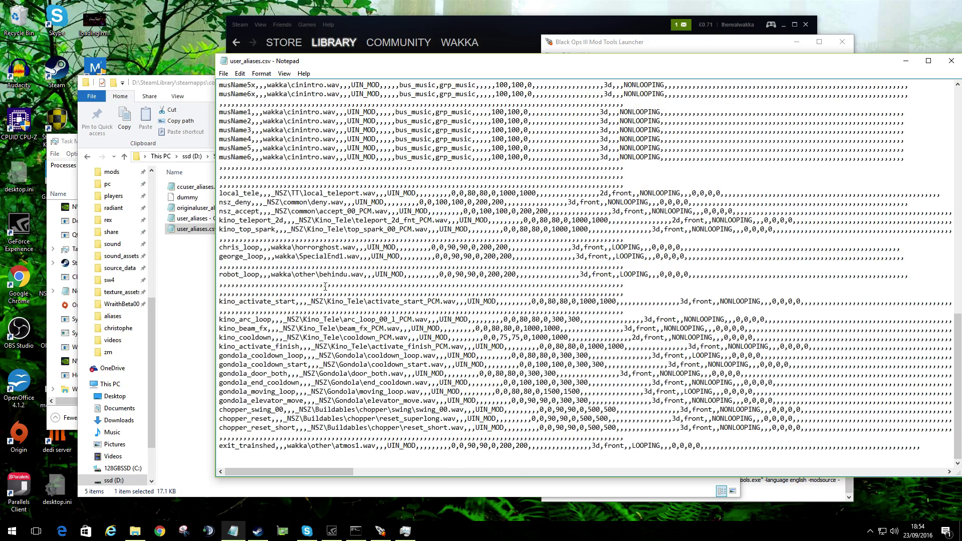
pyautogui.doubleClick(224, 62)
pyautogui.click(376, 157)
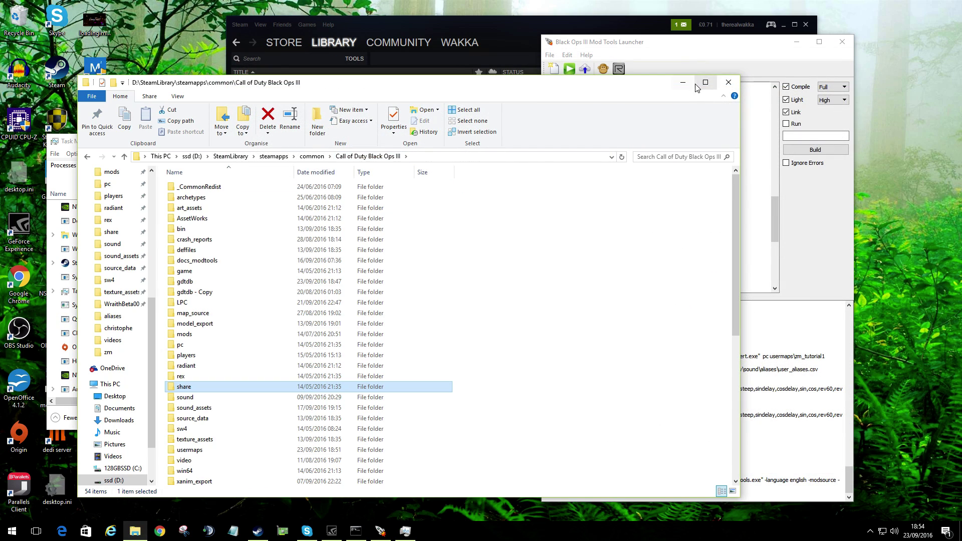
pyautogui.click(728, 83)
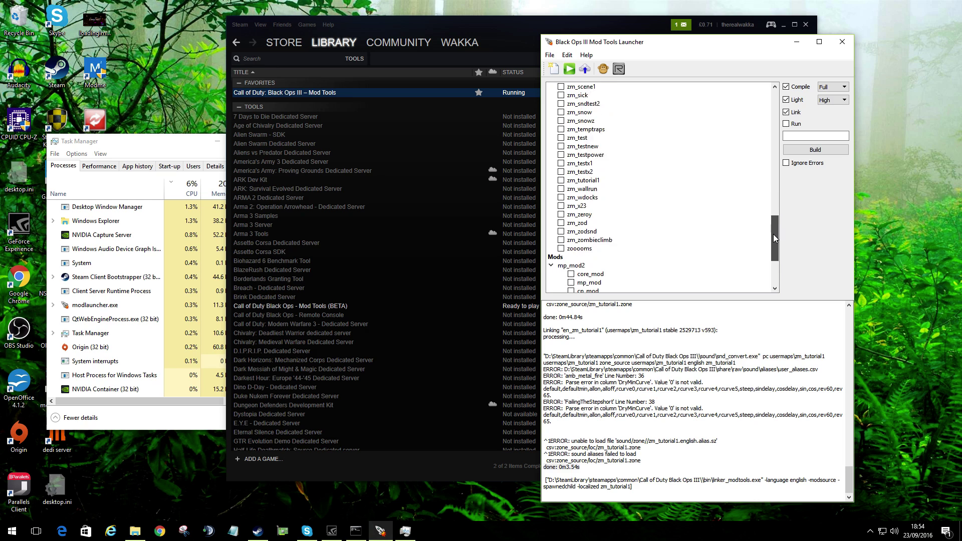
# Open the zm_tutorial1 map in Radiant from the Mod Tools Launcher's map list.
pyautogui.moveTo(774, 238); pyautogui.dragTo(774, 240)
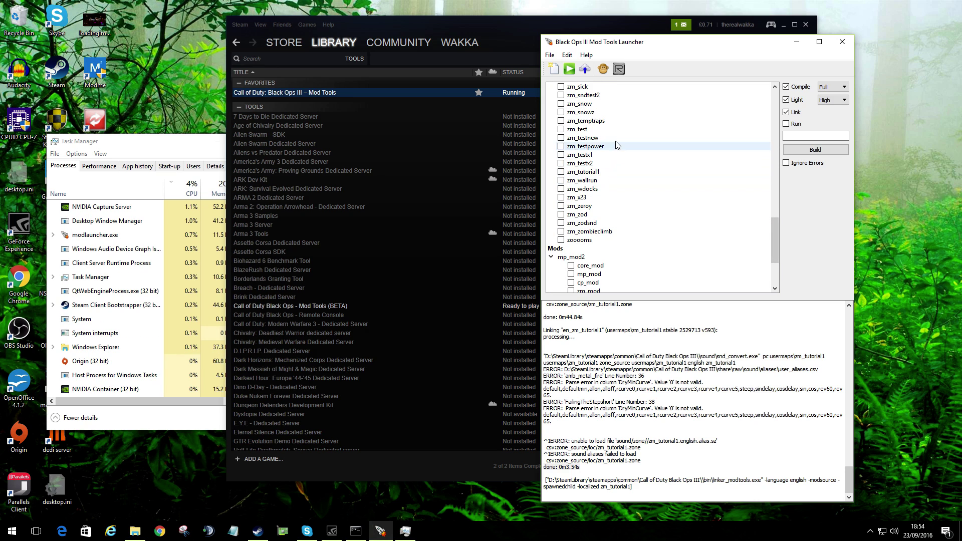
pyautogui.rightClick(586, 172)
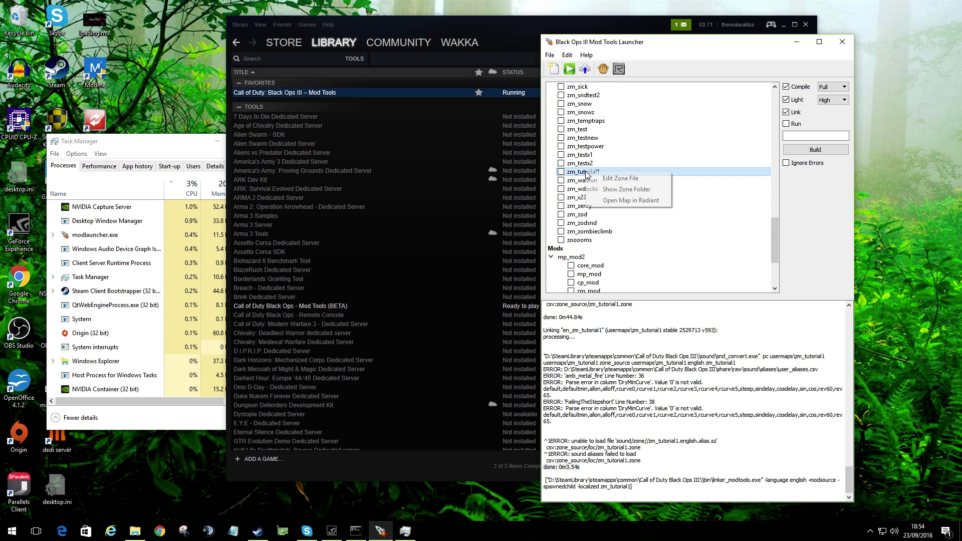
pyautogui.click(622, 201)
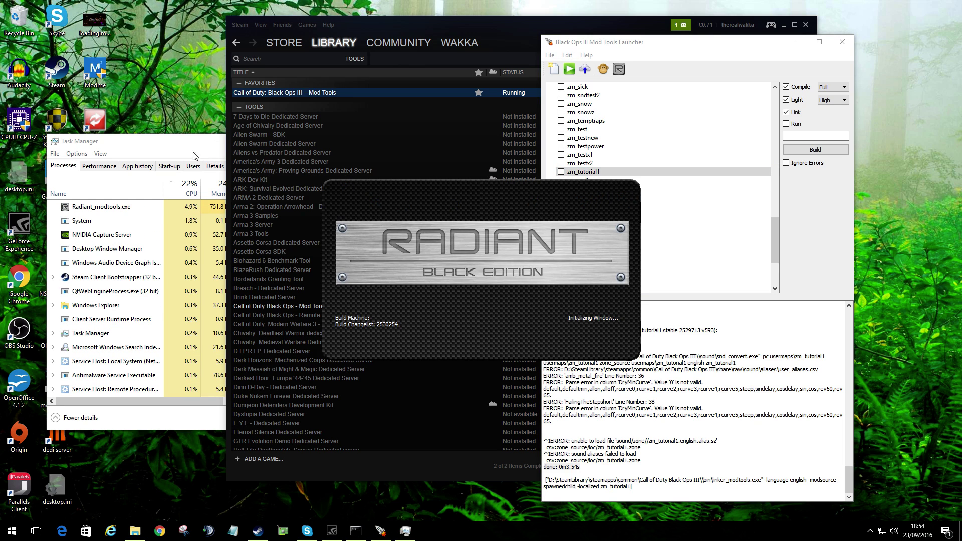
# Reposition and enlarge Task Manager to view resource usage while Radiant loads, and switch to the Radiant window.
pyautogui.moveTo(172, 137); pyautogui.dragTo(141, 146)
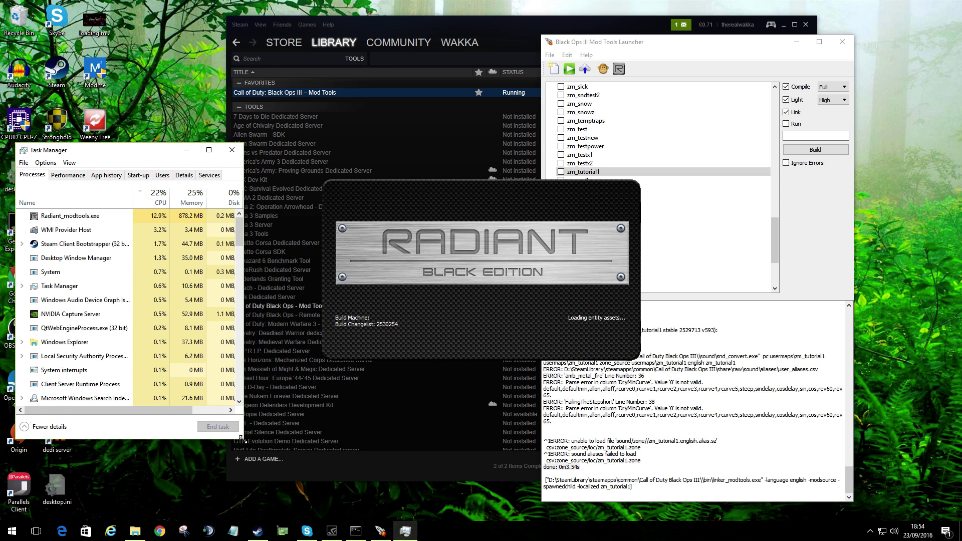
pyautogui.moveTo(241, 437); pyautogui.dragTo(271, 460)
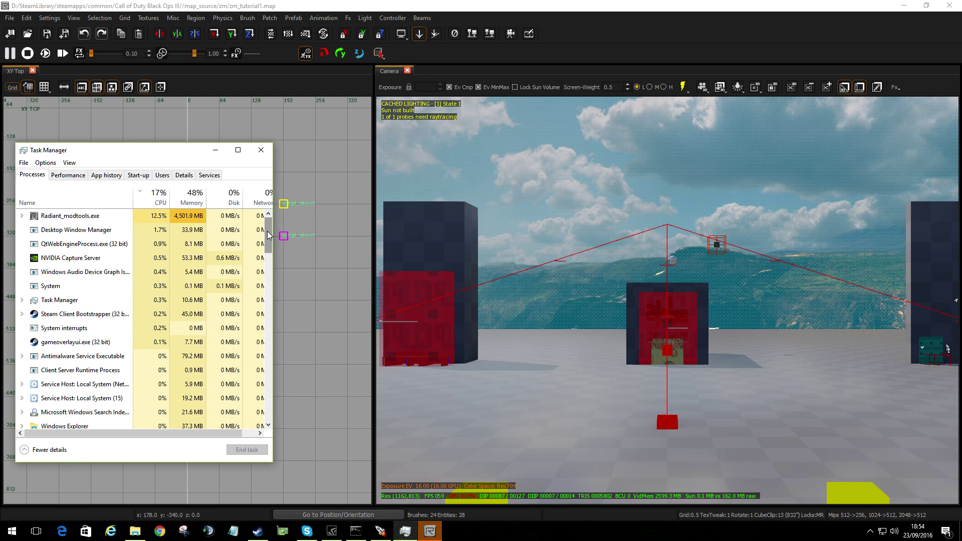
pyautogui.click(321, 315)
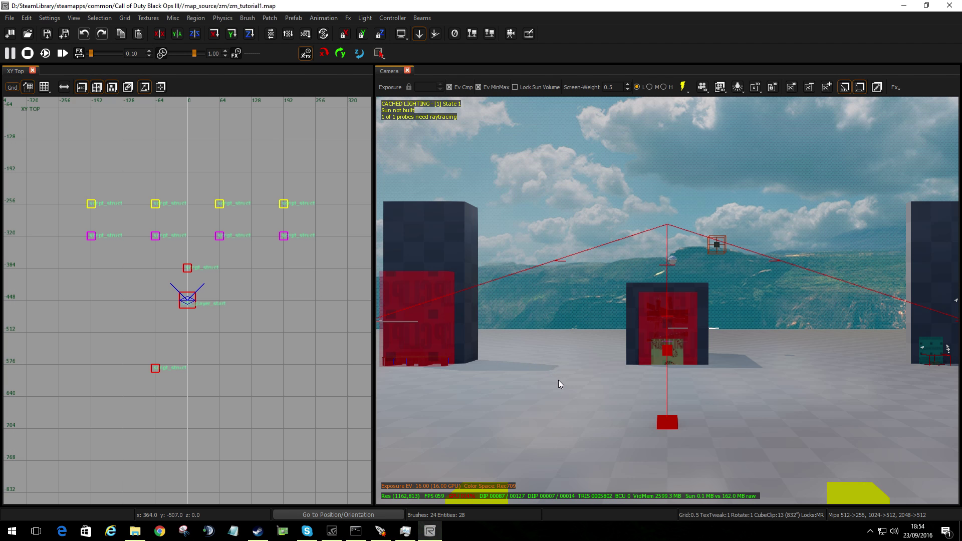
# Look around the map in the camera view and build its lighting at the H quality setting.
pyautogui.moveTo(561, 384); pyautogui.dragTo(782, 381, button='right')
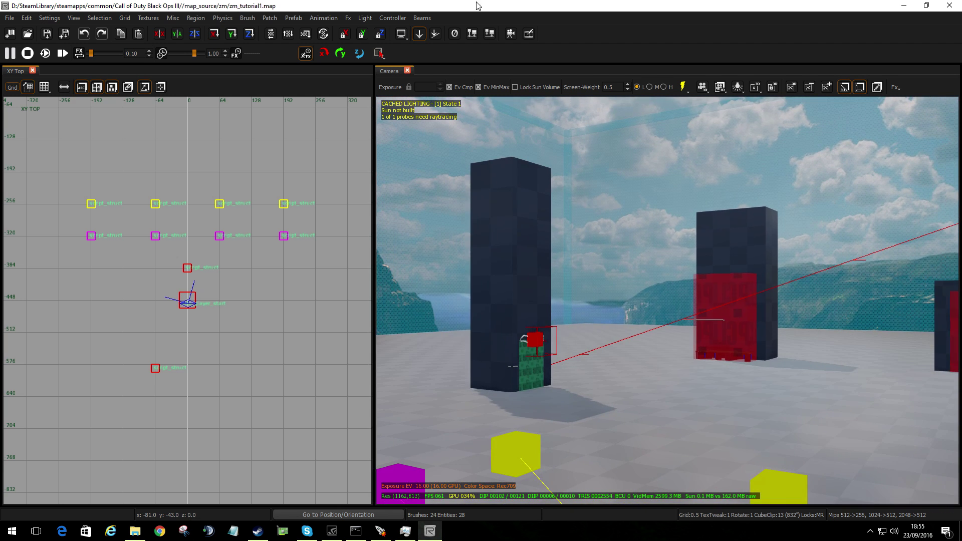
pyautogui.moveTo(625, 308); pyautogui.dragTo(466, 151, button='right')
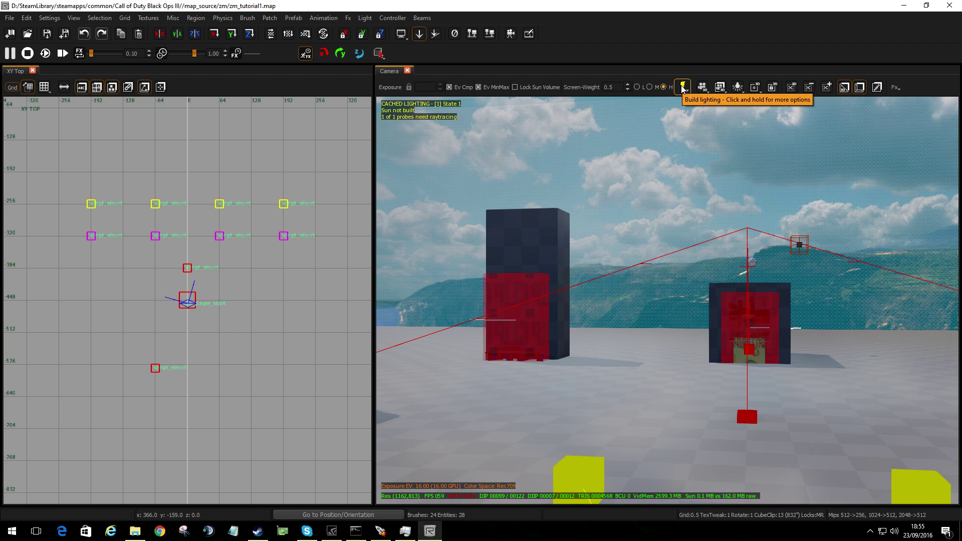
pyautogui.click(683, 88)
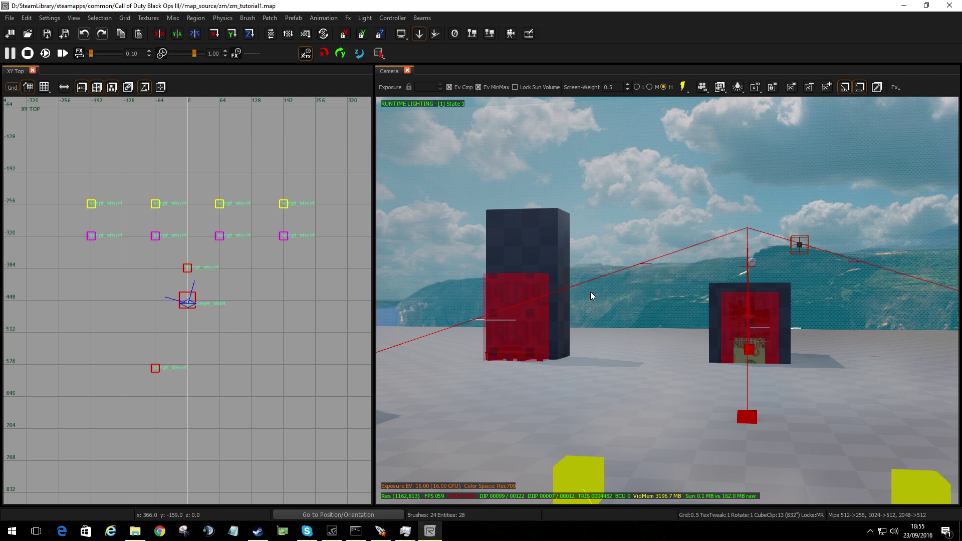
# Inspect the map's perk machines and walls in the camera view, and close Radiant without exporting the lighting.
pyautogui.moveTo(591, 296); pyautogui.dragTo(607, 303, button='right')
pyautogui.moveTo(723, 231); pyautogui.dragTo(782, 233, button='right')
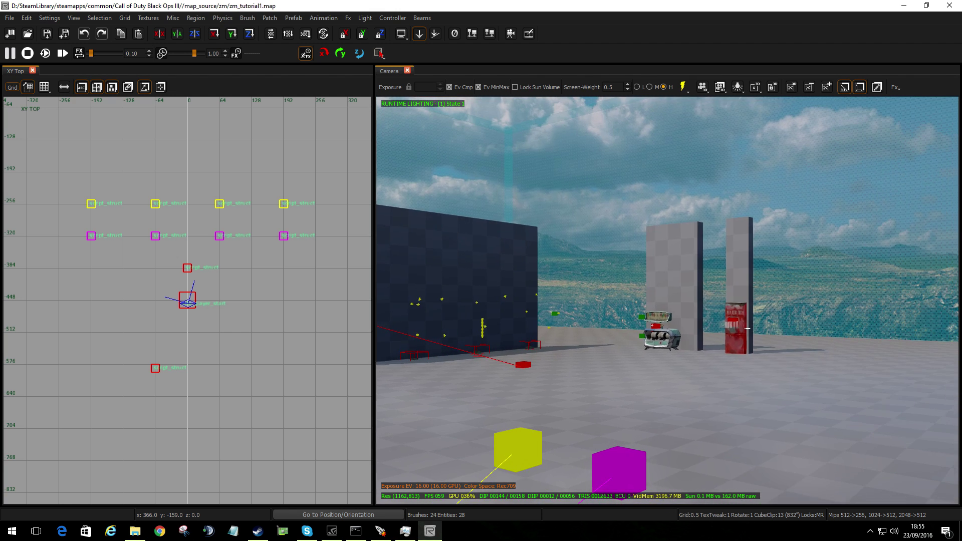
pyautogui.click(950, 5)
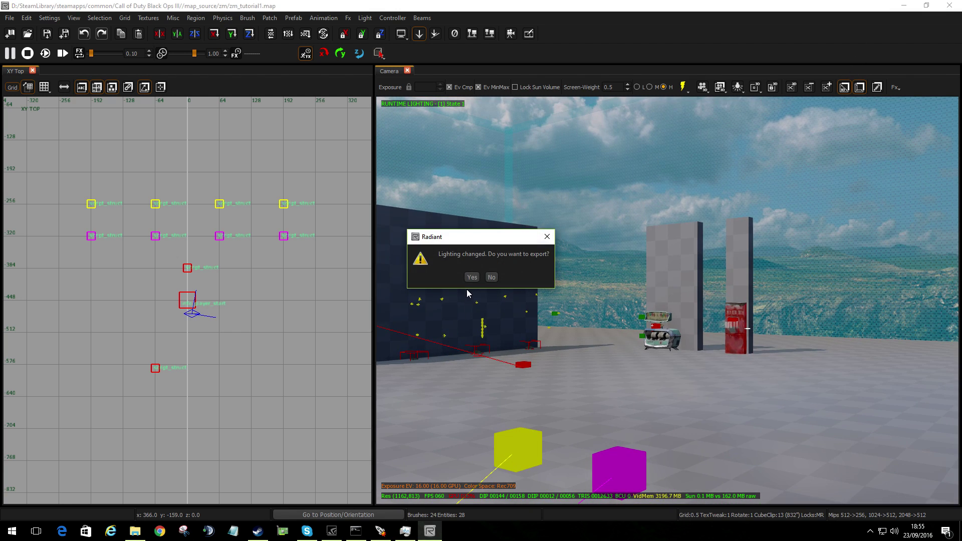
pyautogui.click(492, 278)
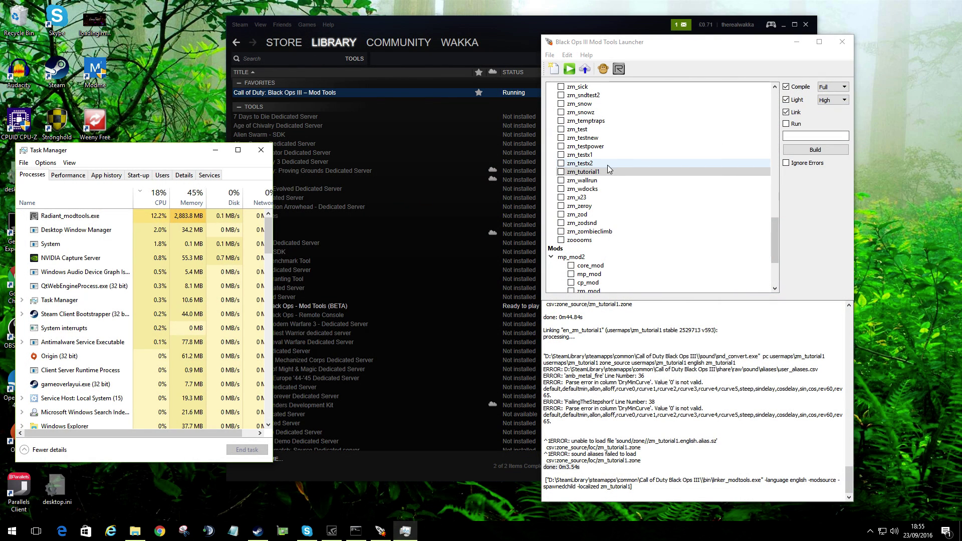
# Build zm_tutorial1 with Compile, Light and Link enabled, and widen Task Manager to show its Network column while the build runs.
pyautogui.click(562, 172)
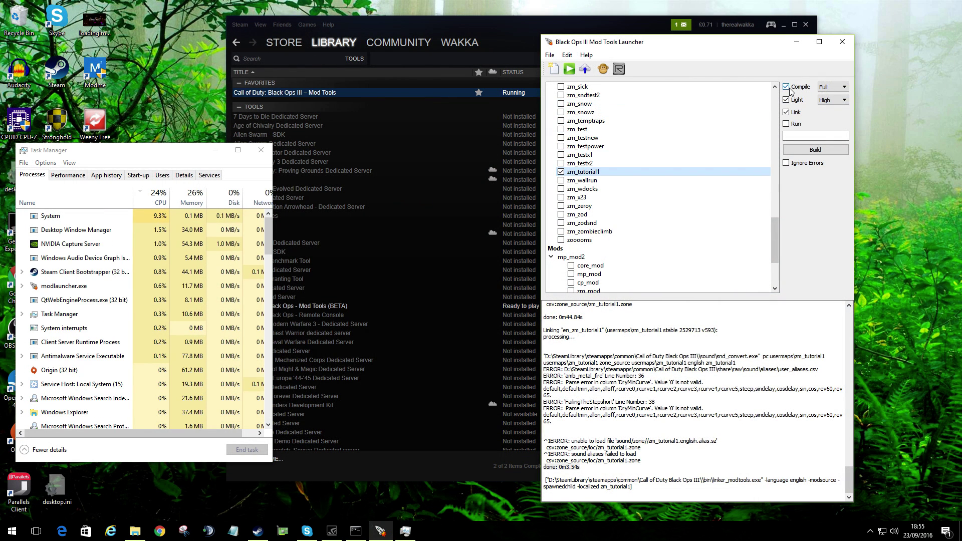
pyautogui.click(816, 151)
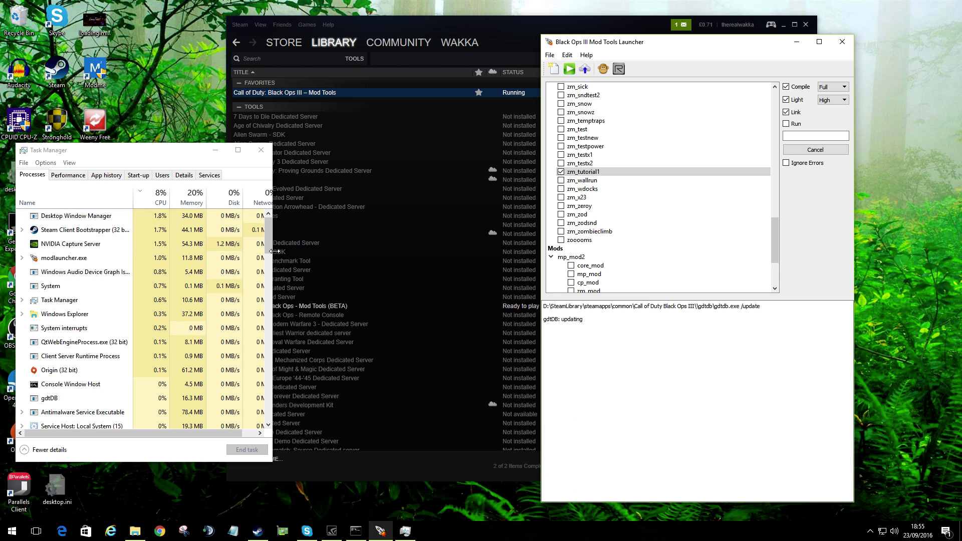
pyautogui.moveTo(275, 252); pyautogui.dragTo(351, 251)
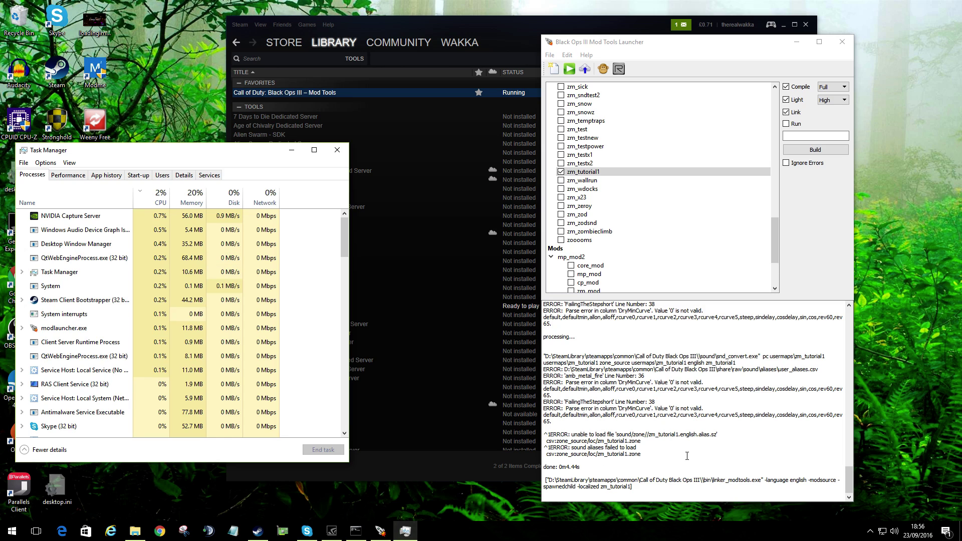
pyautogui.moveTo(848, 476); pyautogui.dragTo(848, 471)
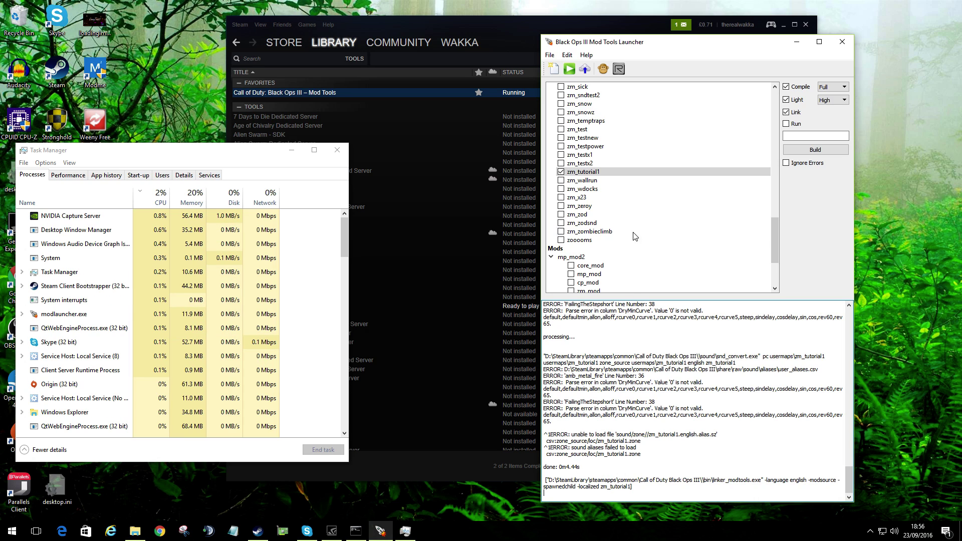
# Disable Compile, Light and Link and enable Run in the build options for zm_tutorial1.
pyautogui.click(795, 89)
pyautogui.click(795, 101)
pyautogui.click(795, 113)
pyautogui.click(795, 125)
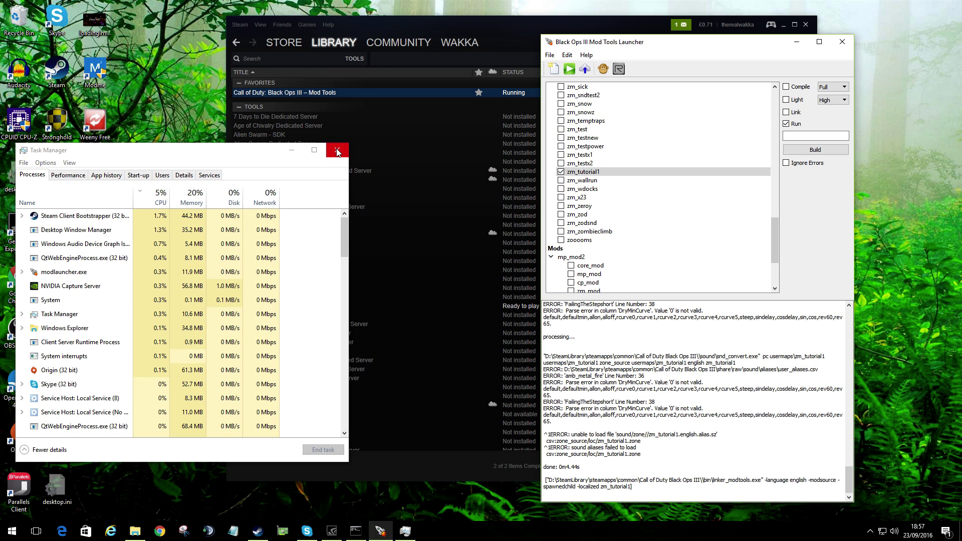
# Check the blackops3.exe files in the Call of Duty Black Ops III folder, and launch zm_tutorial1 from the Mod Tools Launcher.
pyautogui.click(134, 536)
pyautogui.scroll(-5, 386, 360)
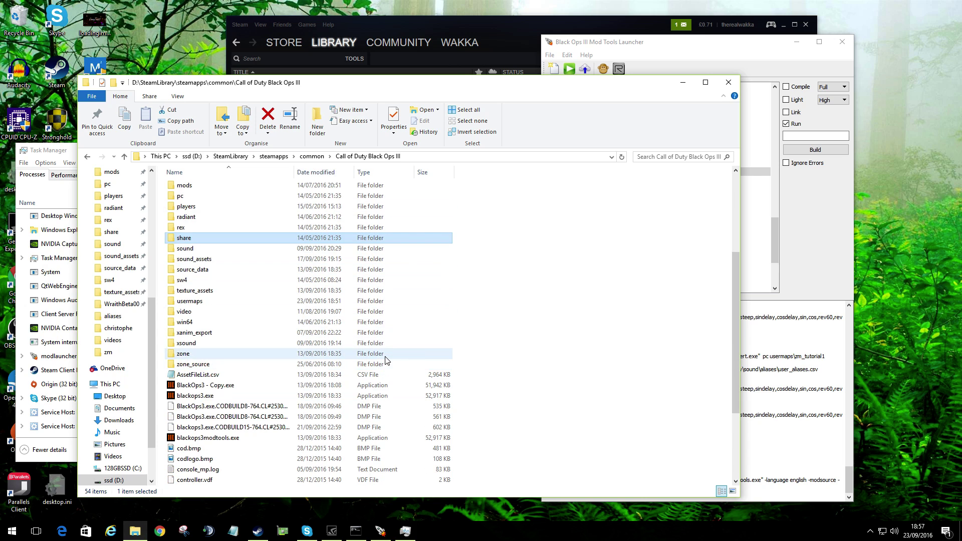
pyautogui.scroll(-4, 386, 360)
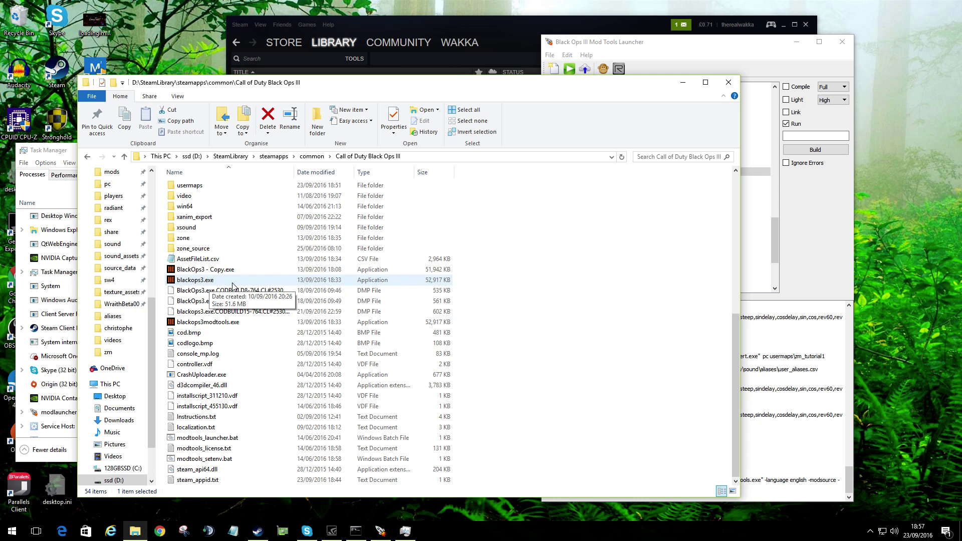
pyautogui.click(682, 83)
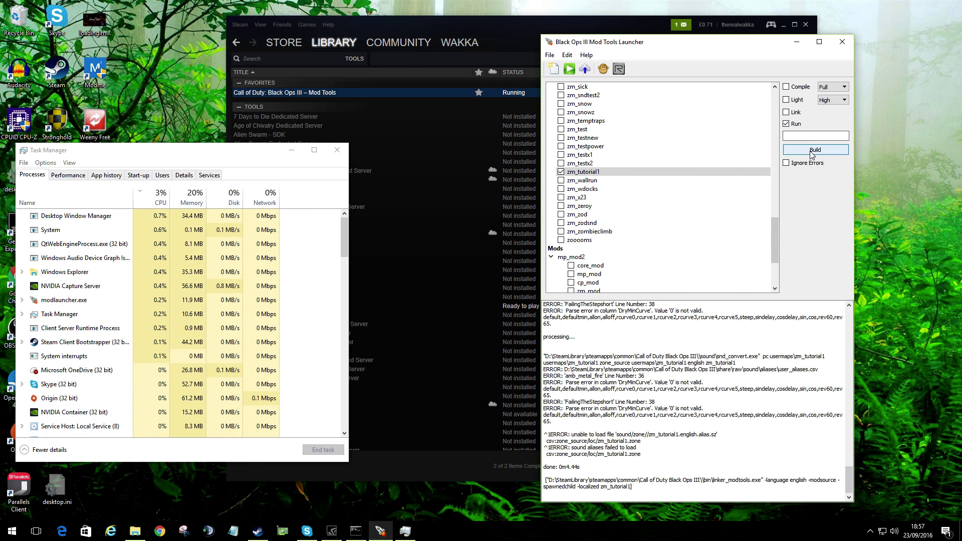
pyautogui.click(813, 151)
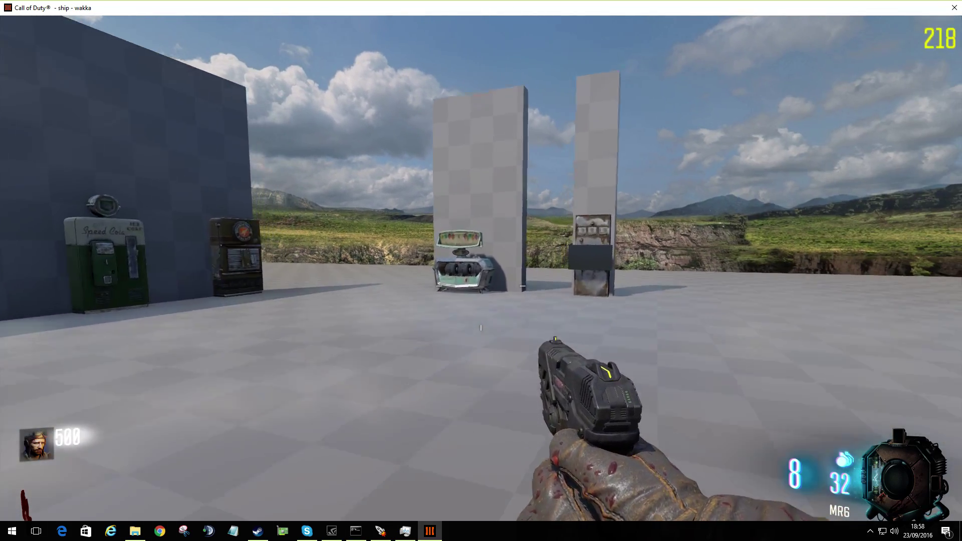
# Play-test the map by walking around and shooting zombies, and stop the running game from the Mod Tools Launcher.
pyautogui.press('w')
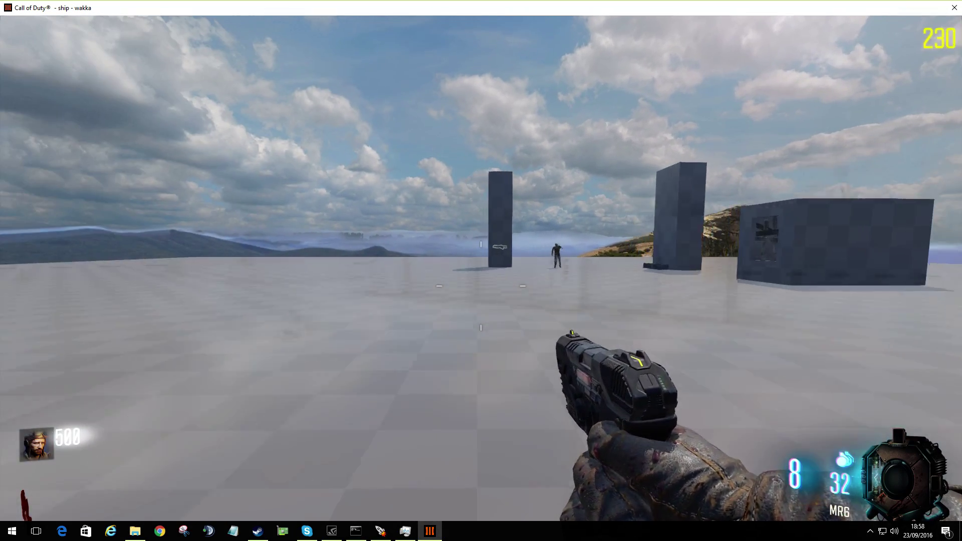
pyautogui.press('s')
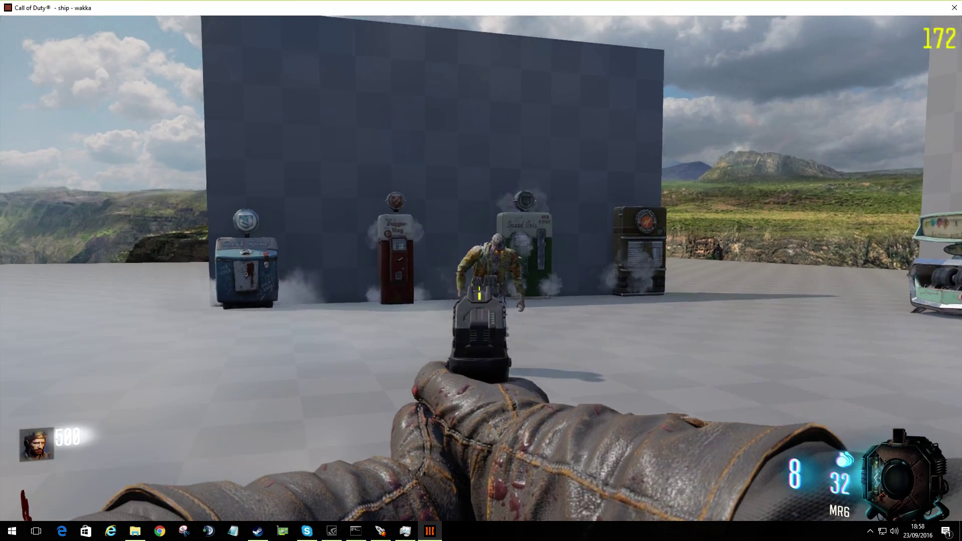
pyautogui.click(481, 286)
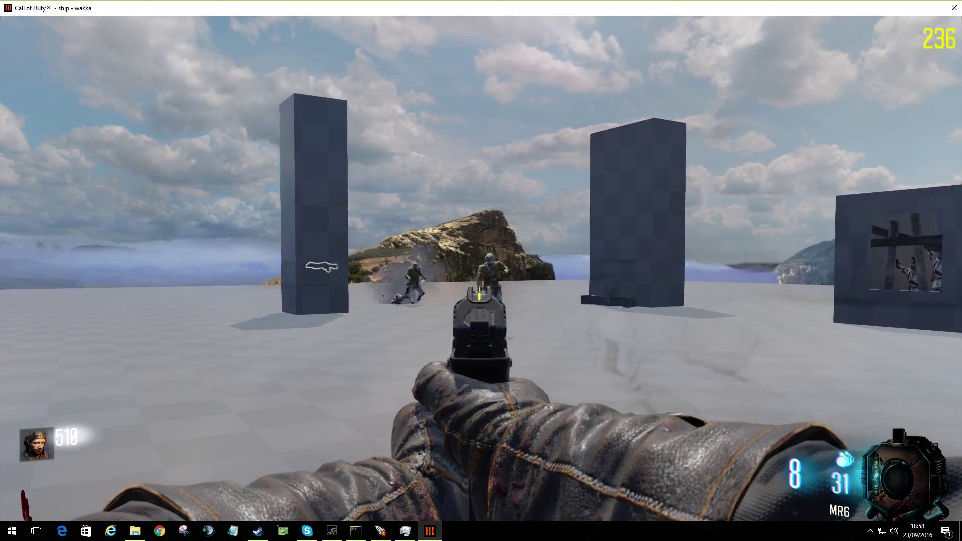
pyautogui.click(481, 286)
pyautogui.click(481, 286)
pyautogui.press('r')
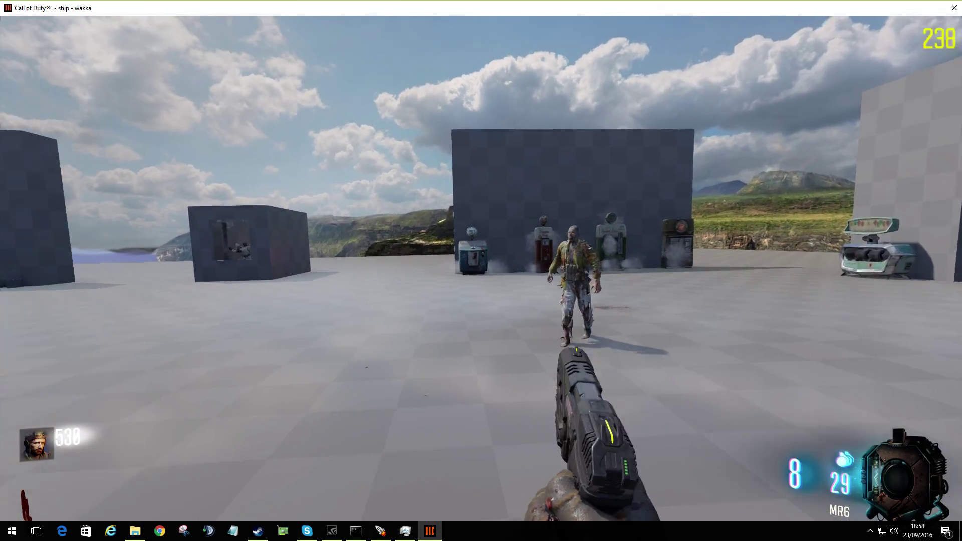
pyautogui.press('s')
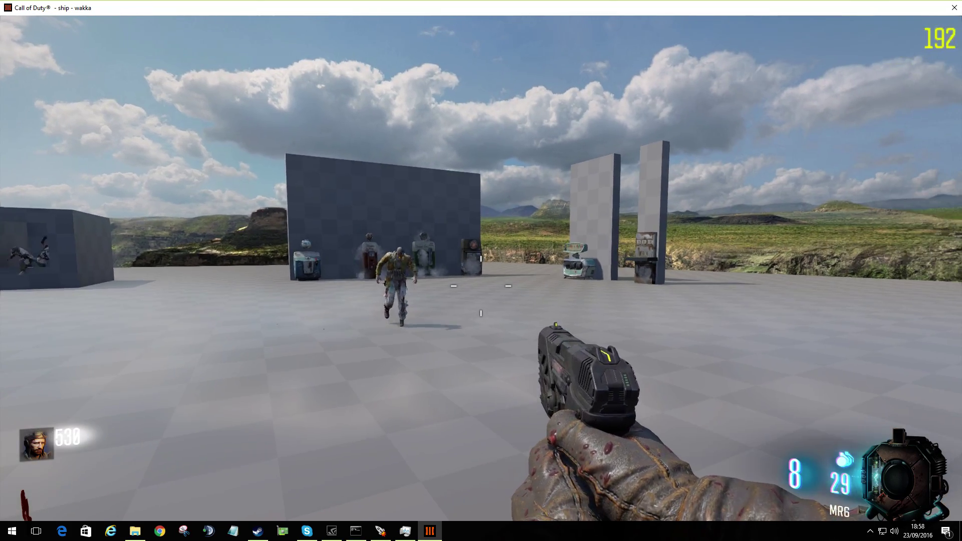
pyautogui.press('s')
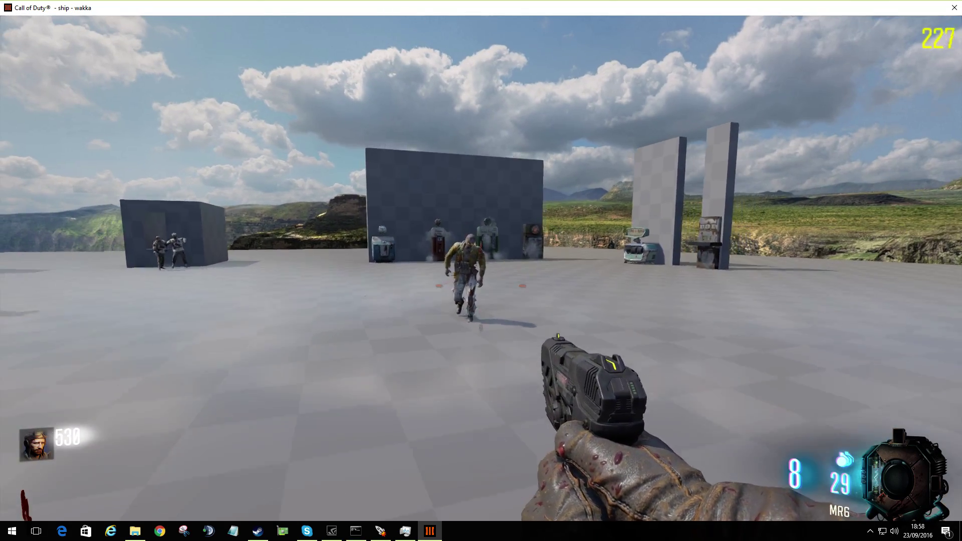
pyautogui.press('s')
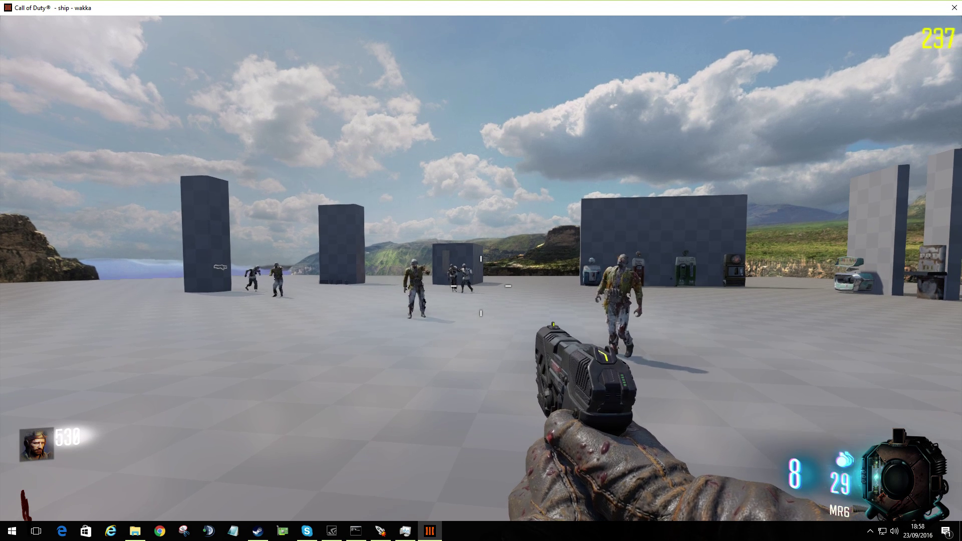
pyautogui.hotkey('alt', 'Tab')
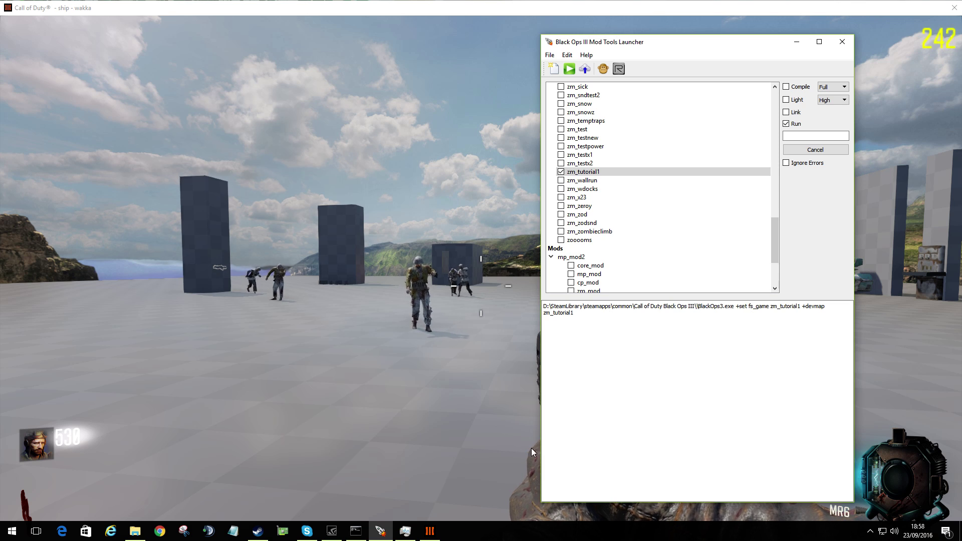
pyautogui.click(815, 149)
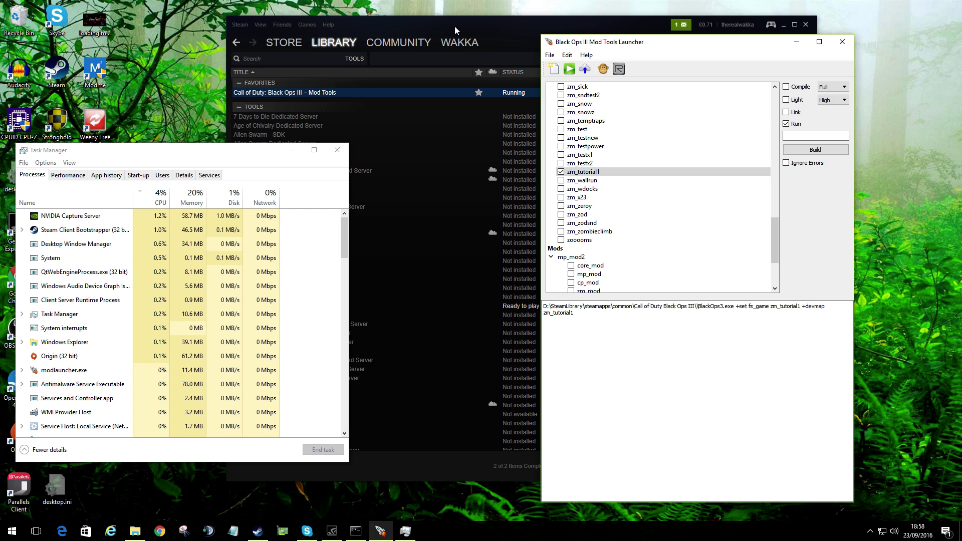
# Check the downloadable content of Call of Duty: Black Ops III – Mod Tools in Steam, and minimize the Steam window.
pyautogui.rightClick(302, 91)
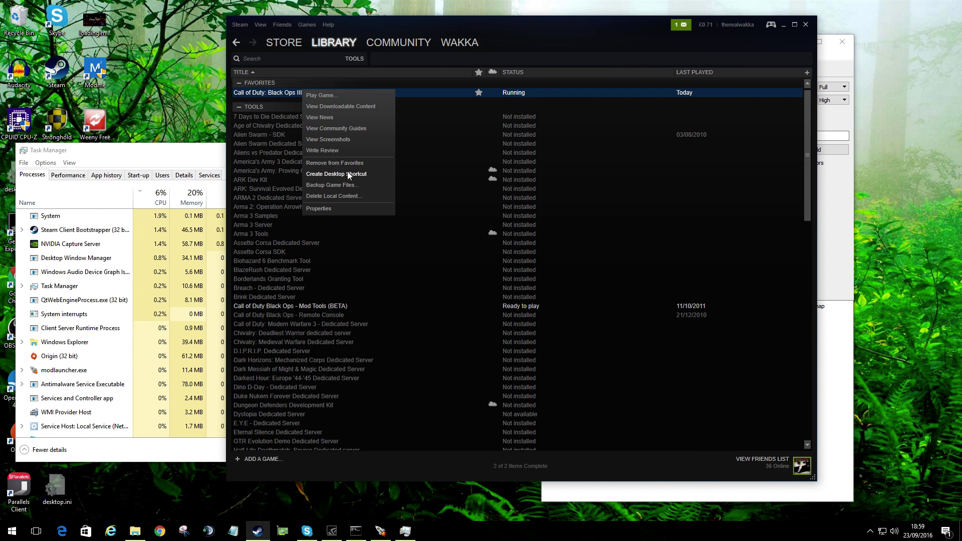
pyautogui.click(356, 106)
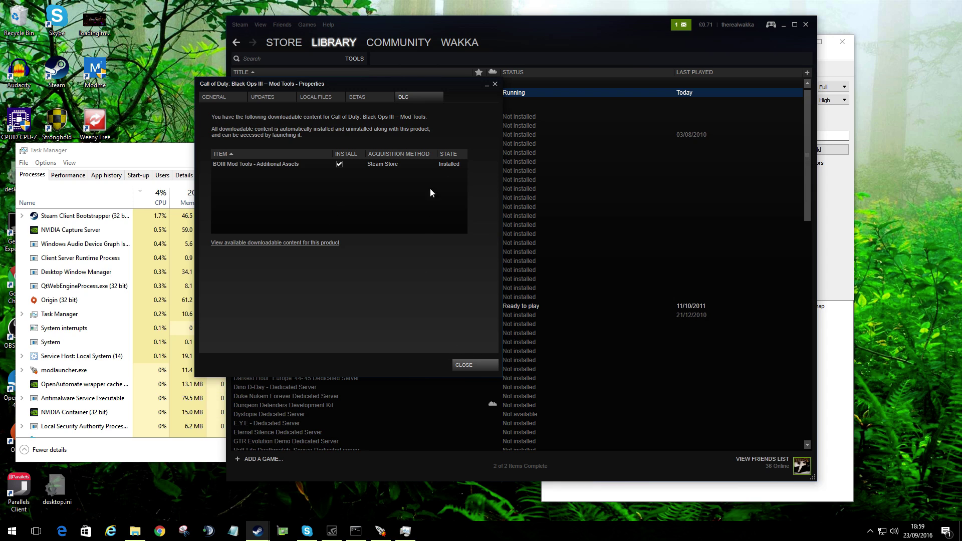
pyautogui.click(465, 365)
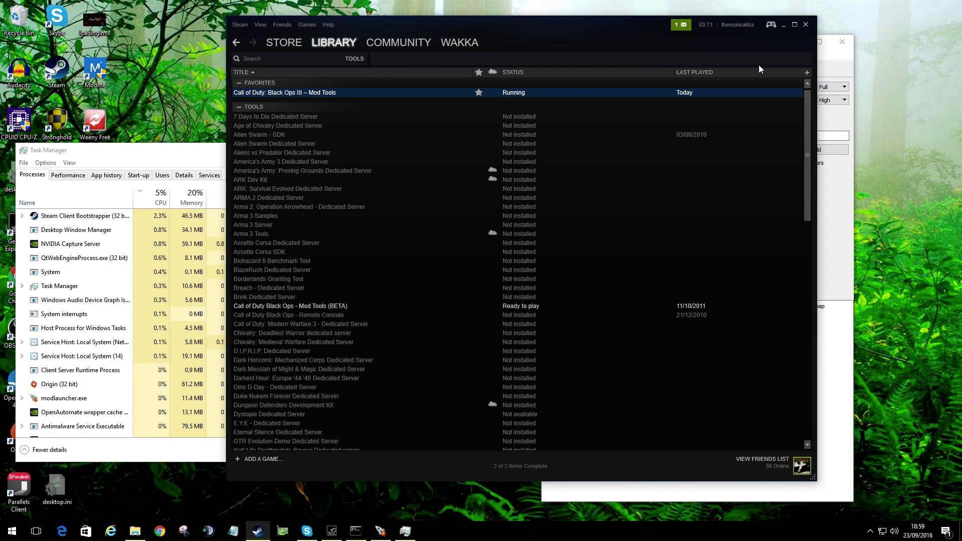
pyautogui.click(783, 25)
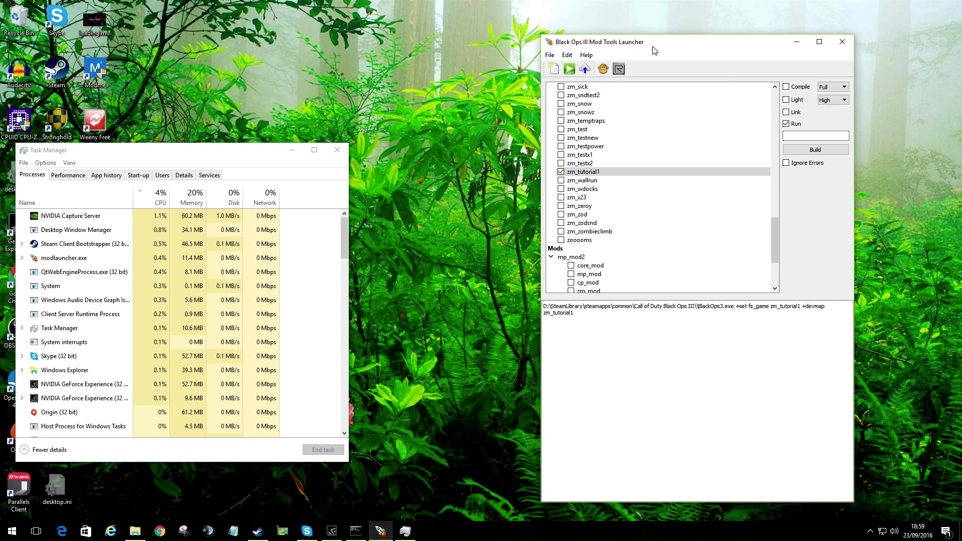
# Examine the templates offered for a new map or mod, and cancel without creating one.
pyautogui.click(600, 173)
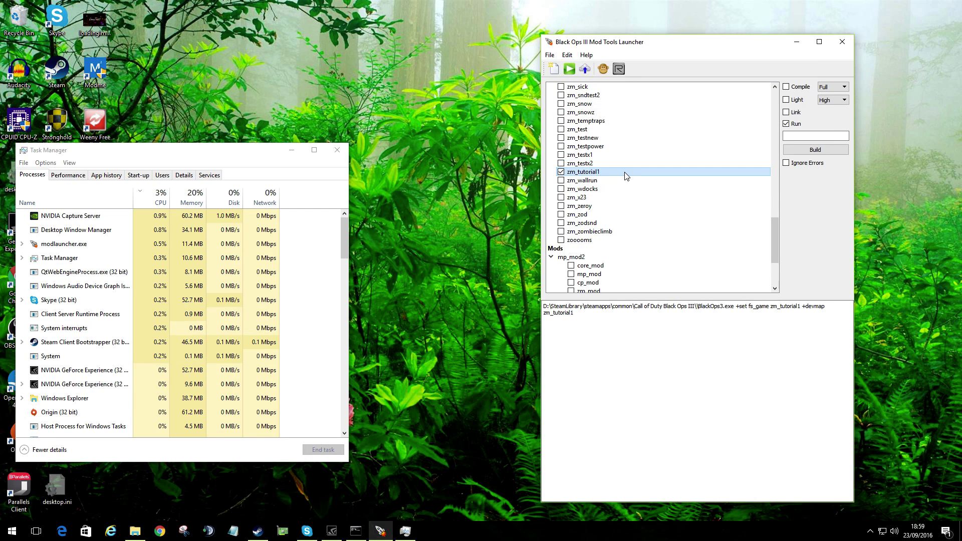
pyautogui.click(553, 69)
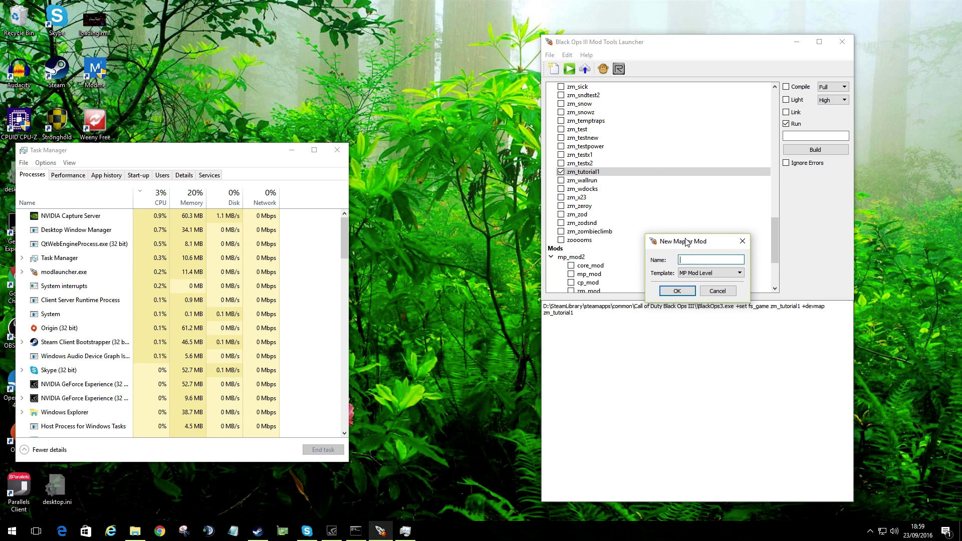
pyautogui.click(695, 273)
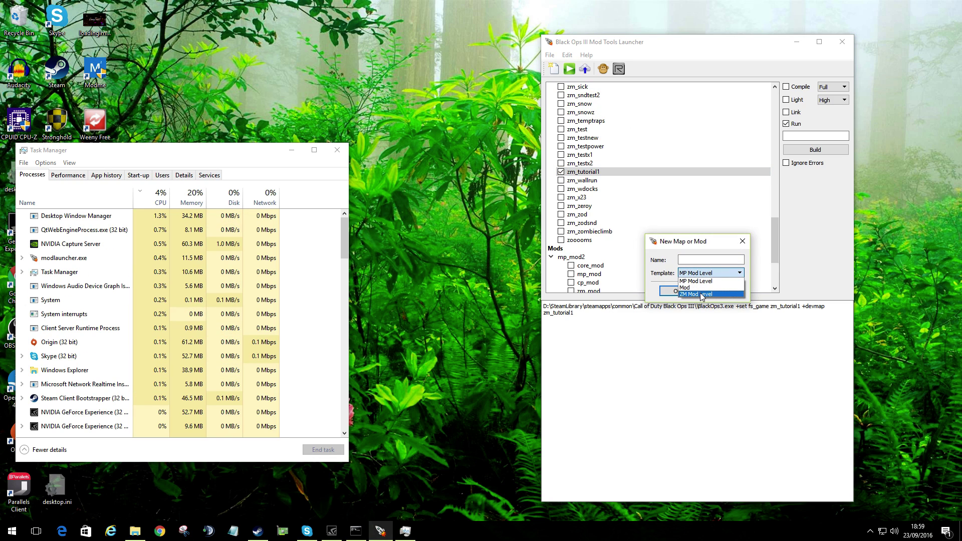
pyautogui.click(699, 281)
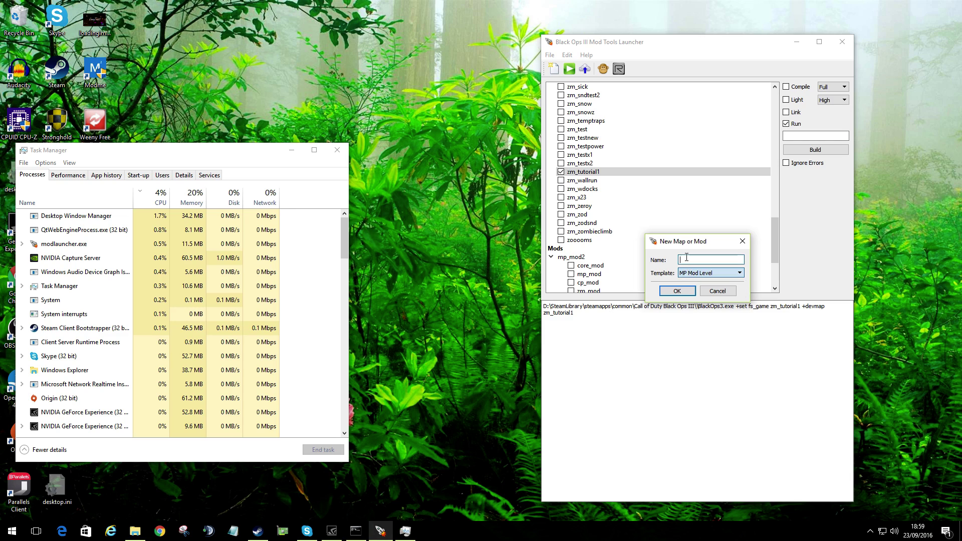
pyautogui.click(688, 259)
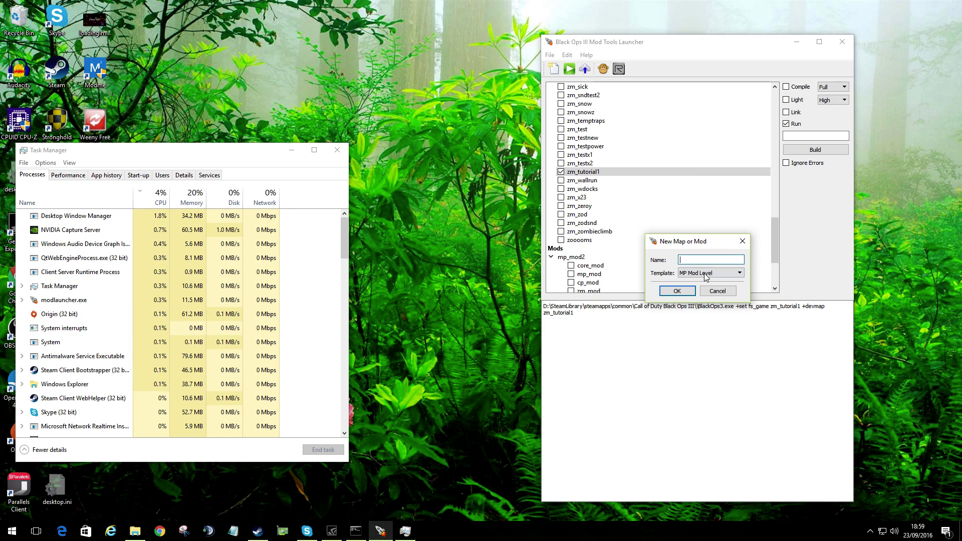
pyautogui.click(717, 292)
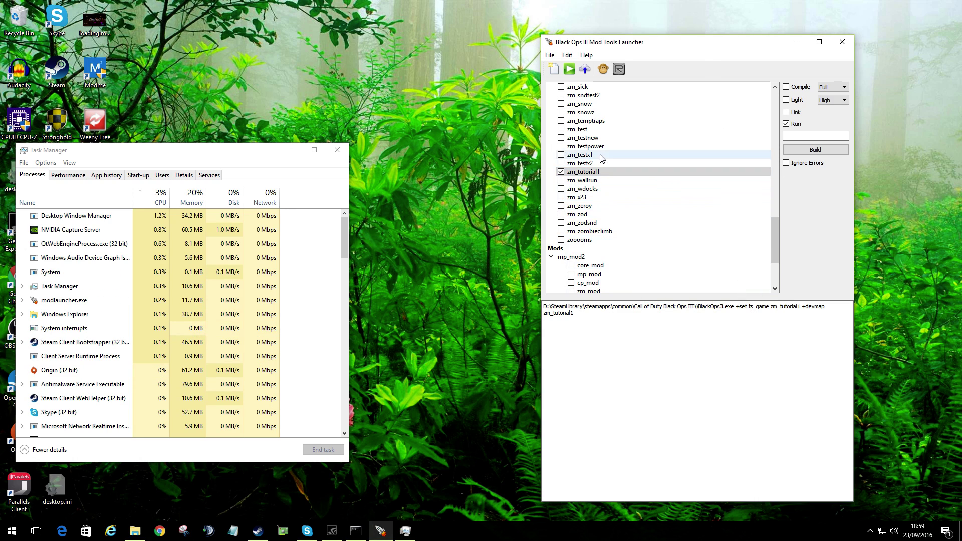
# Review the map actions available for zm_tutorial1 and the Light quality choices, keeping High.
pyautogui.rightClick(590, 172)
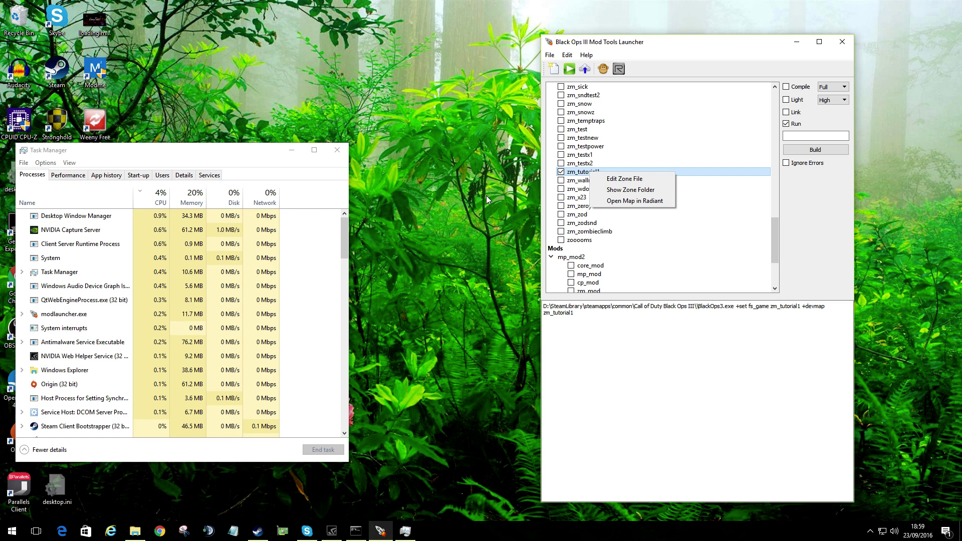
pyautogui.click(824, 218)
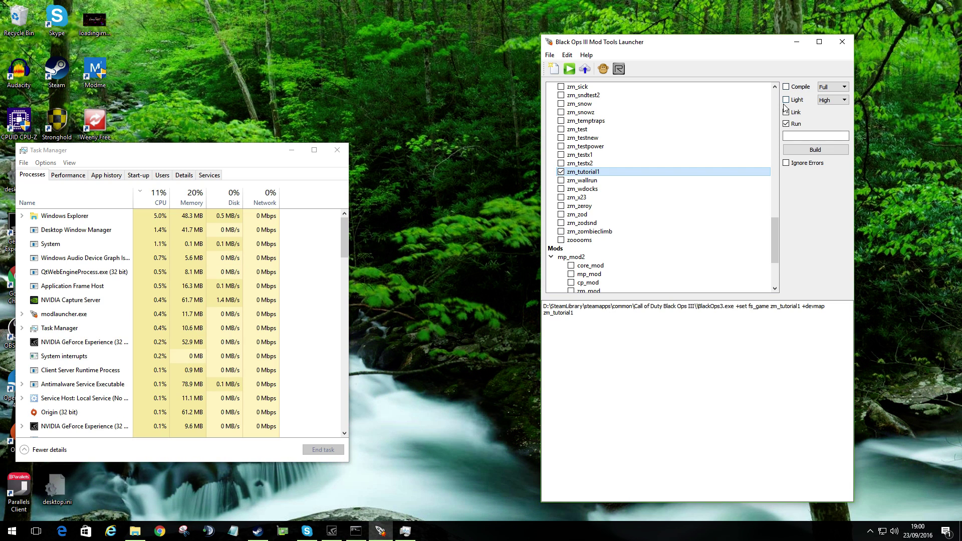
pyautogui.click(786, 112)
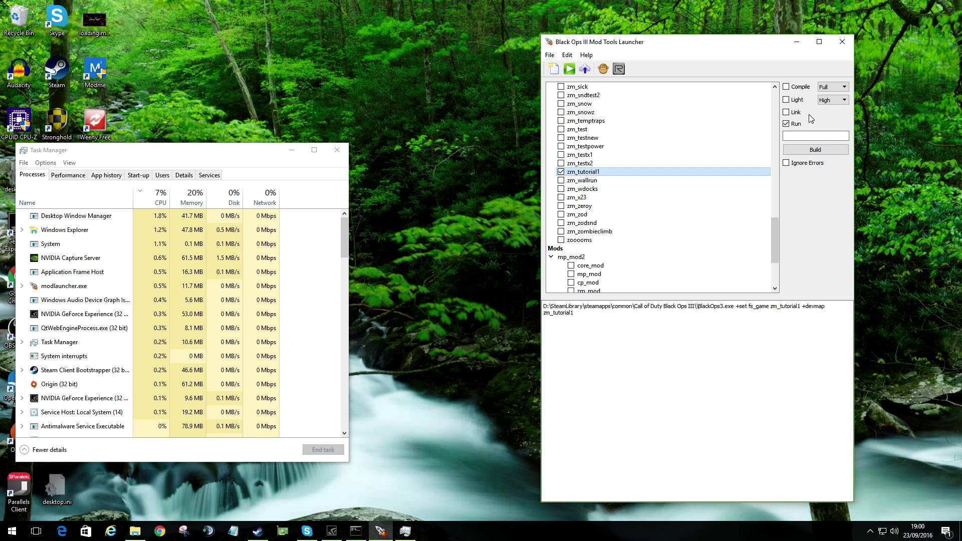
pyautogui.click(833, 100)
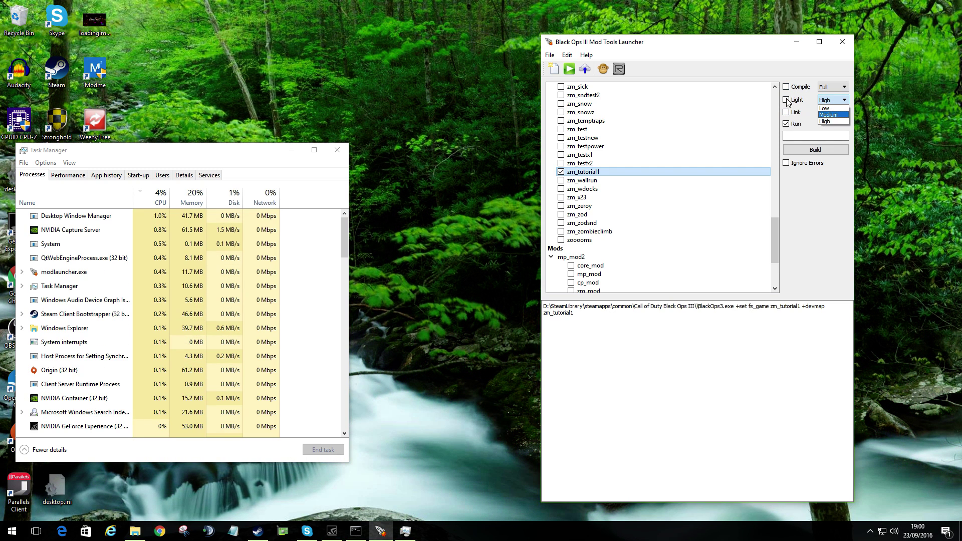
pyautogui.click(832, 122)
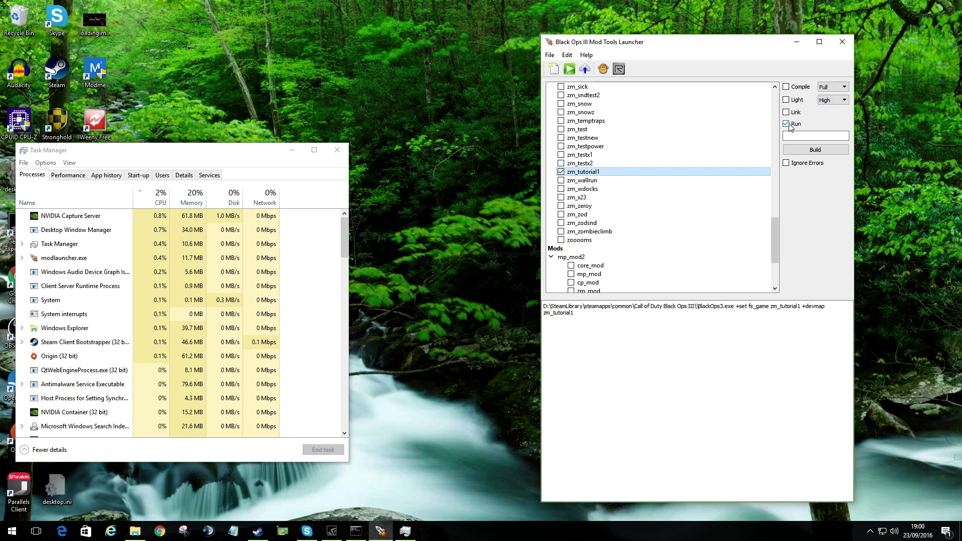
# Look through the executables and files in the Call of Duty Black Ops III folder, and return to the Mod Tools Launcher.
pyautogui.click(135, 531)
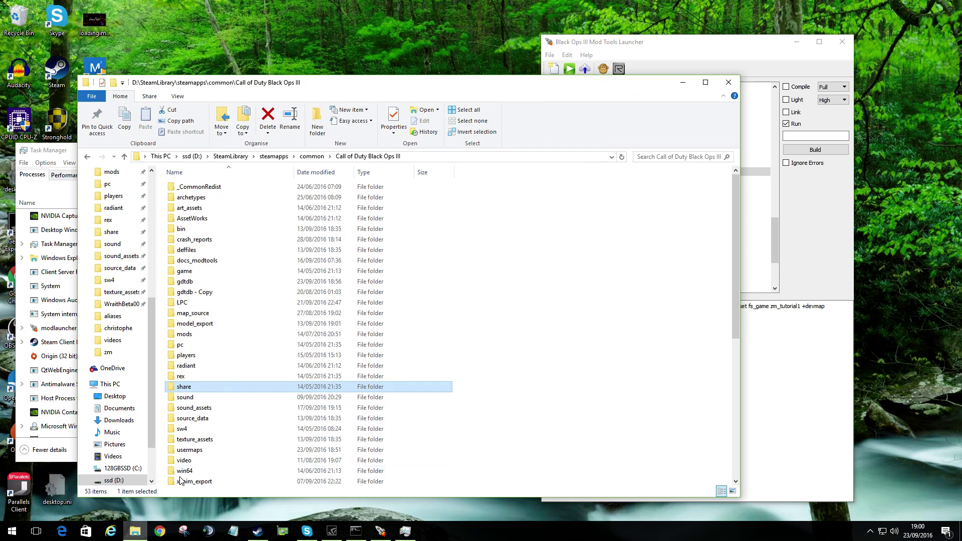
pyautogui.scroll(-8, 249, 365)
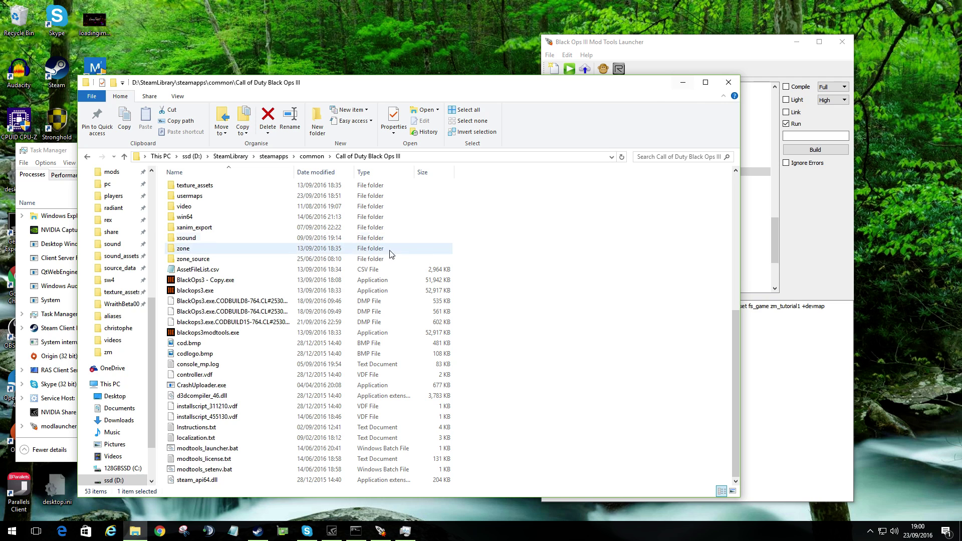
pyautogui.click(685, 83)
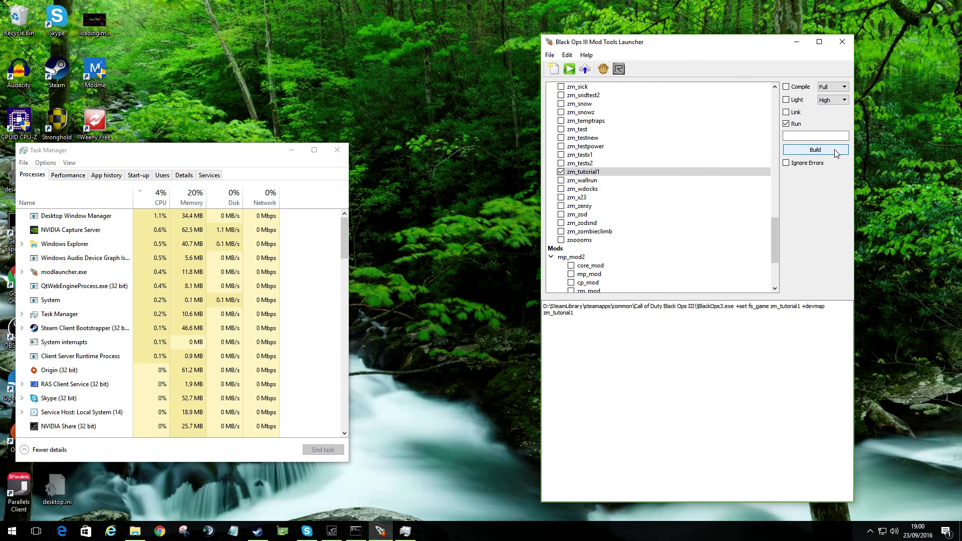